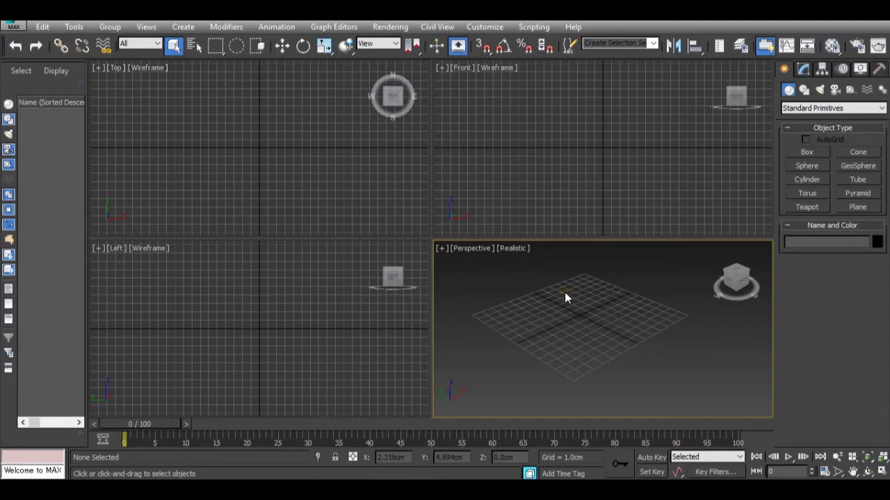
Create a sphere on the grid
scroll(564, 291, "up", 5)
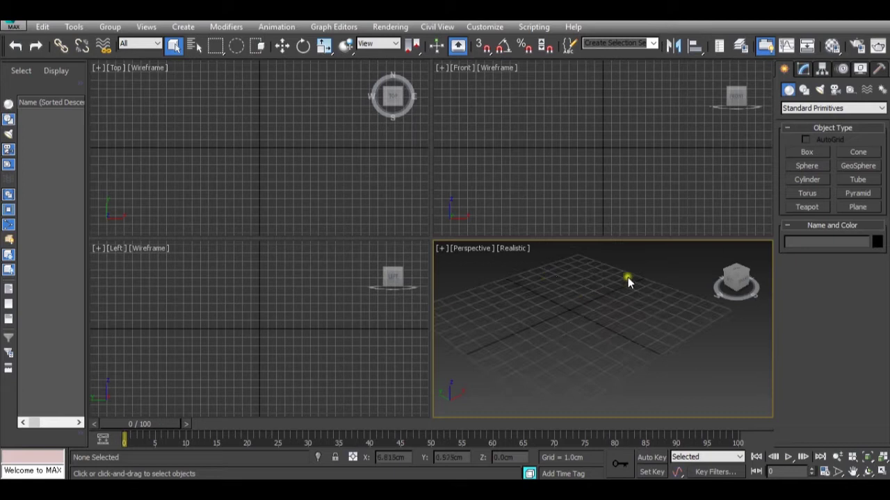
left_click(806, 166)
left_click_drag(622, 326, 606, 301)
scroll(302, 151, "up", 3)
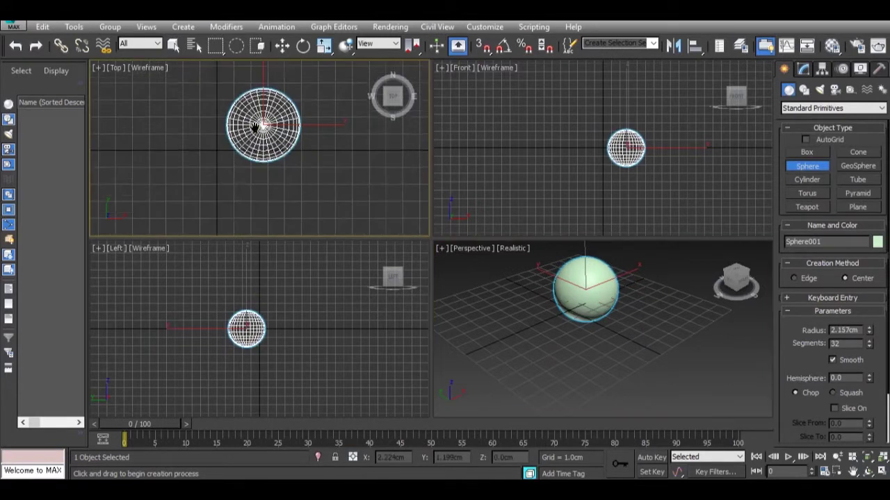
Shift-clone the sphere twice, one copy to the left and one to the right
key("w")
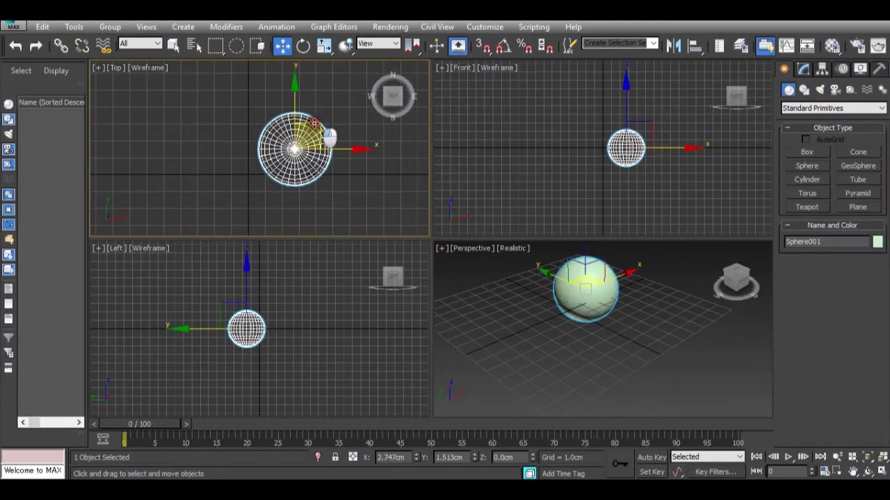
mouse_move(313, 132)
left_mouse_down("shift")
mouse_move(242, 190)
mouse_move(274, 173)
left_mouse_up("shift")
left_click(440, 306)
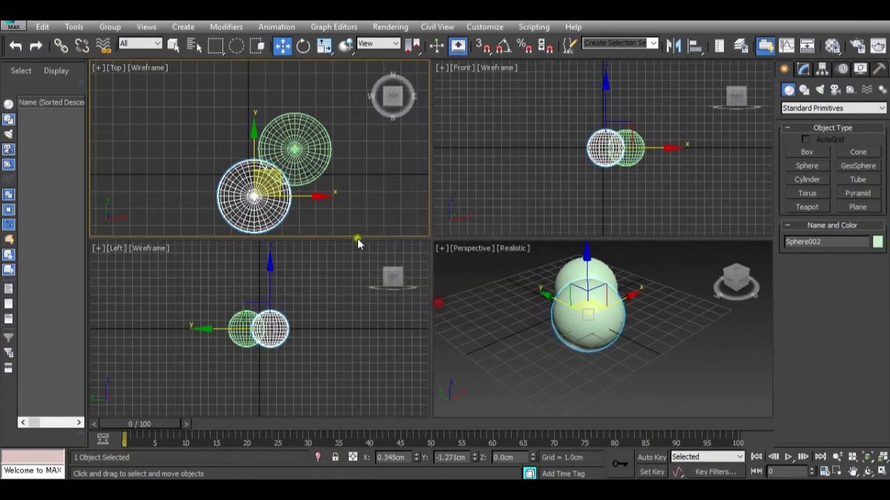
mouse_move(310, 198)
left_mouse_down("shift")
mouse_move(392, 201)
mouse_move(375, 201)
mouse_move(384, 202)
left_mouse_up("shift")
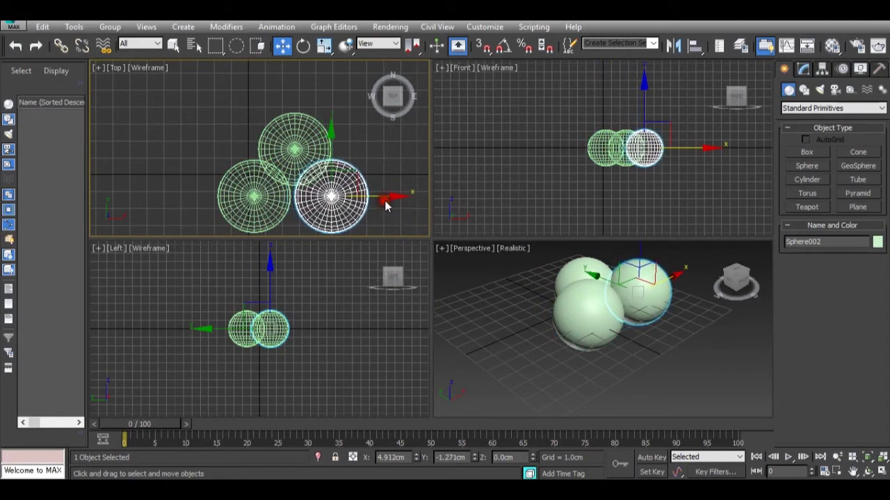
left_click(447, 302)
Move the left and right spheres along X so all three overlap
left_click(264, 213)
left_click_drag(264, 213, 274, 213)
left_click(332, 207)
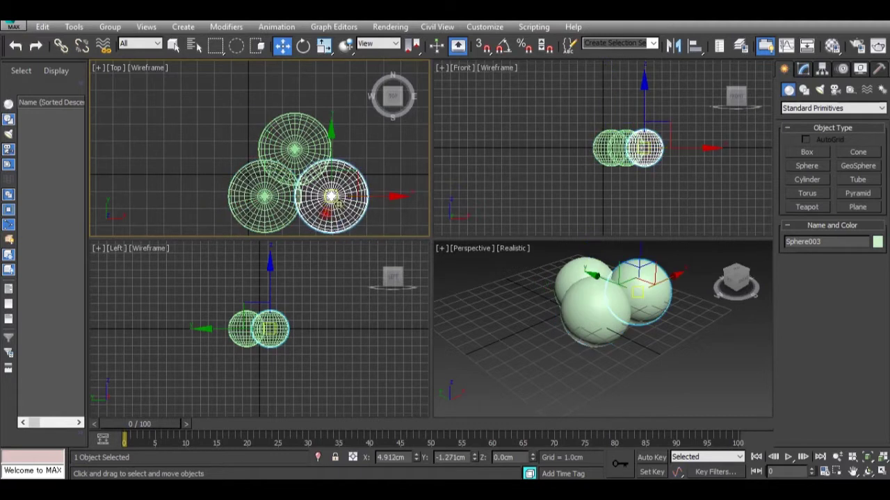
left_click_drag(363, 208, 355, 212)
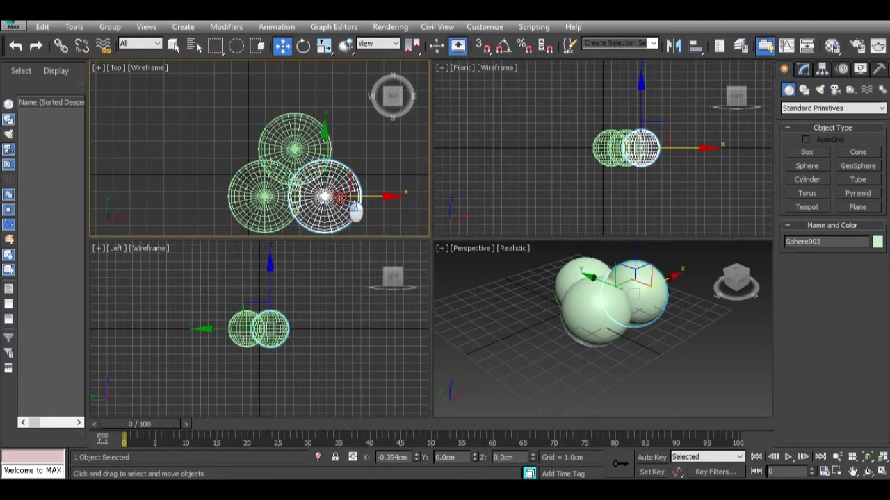
Turn on Edged Faces with Realistic shading in the Perspective viewport
scroll(337, 183, "up", 2)
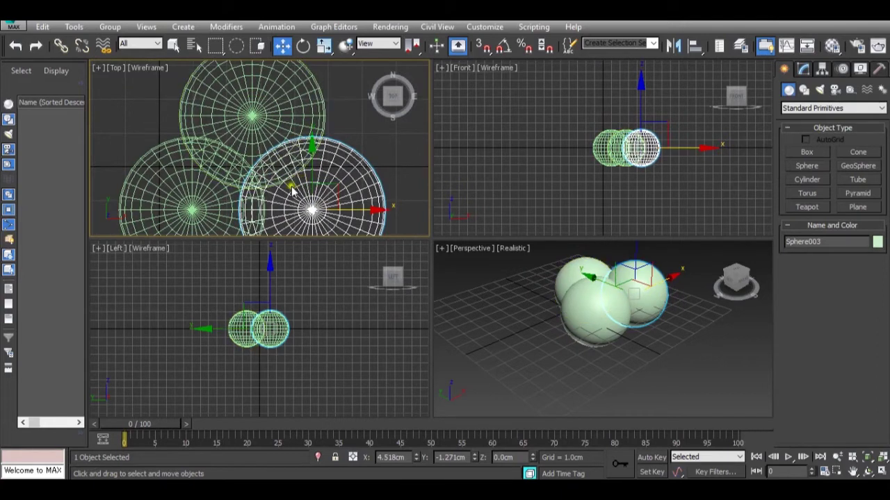
scroll(619, 291, "up", 6)
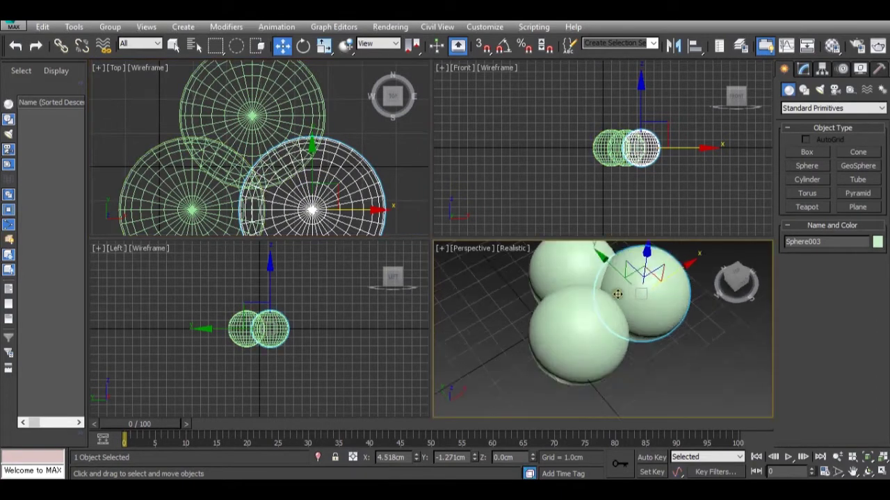
left_click(522, 251)
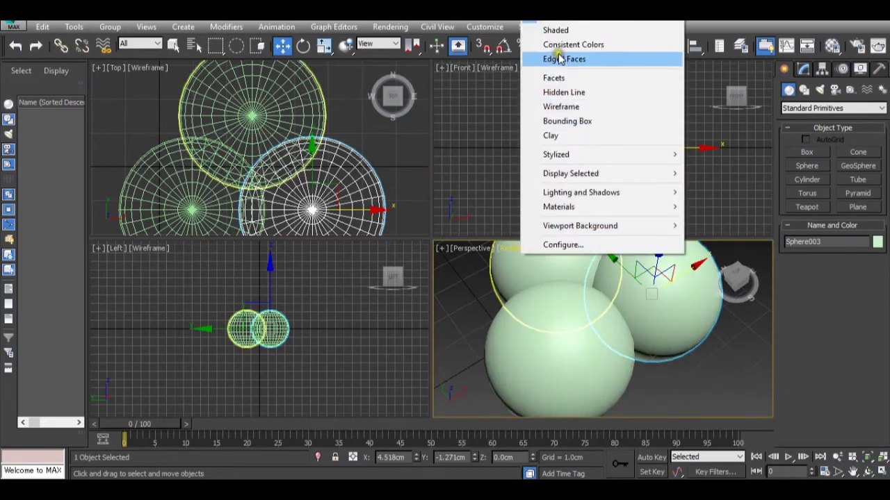
left_click(560, 60)
left_click(514, 248)
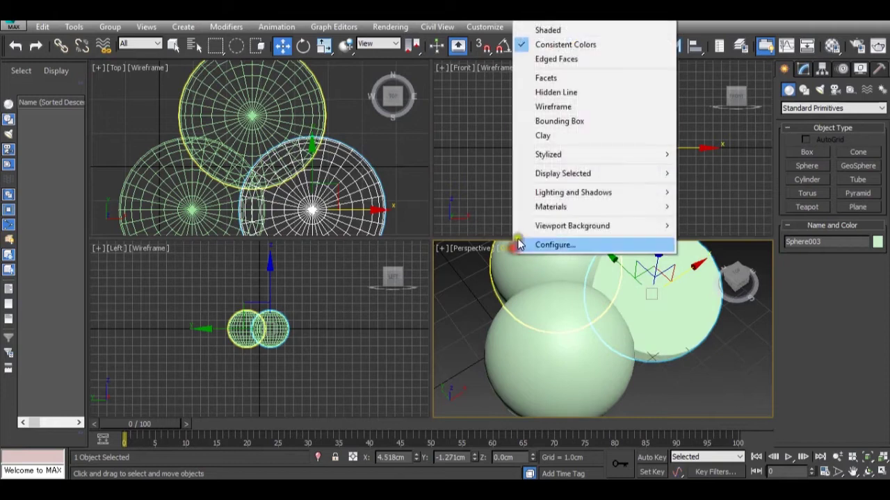
left_click(560, 59)
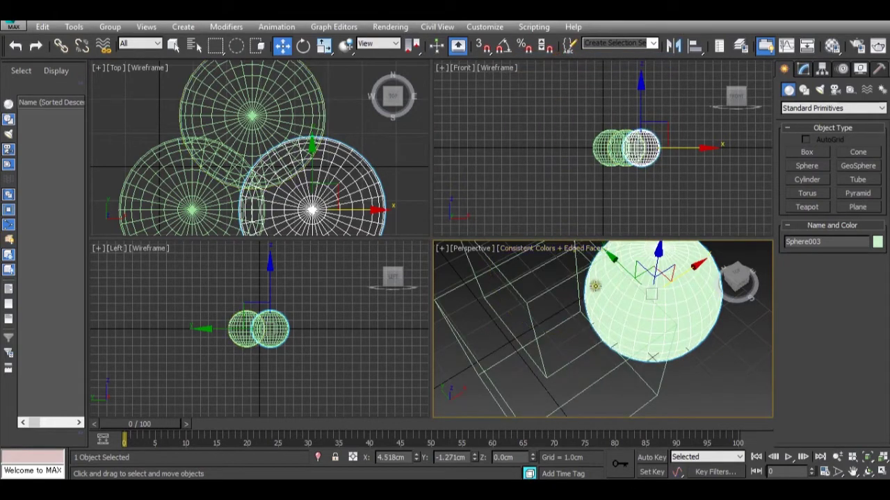
left_click(529, 254)
left_click(578, 30)
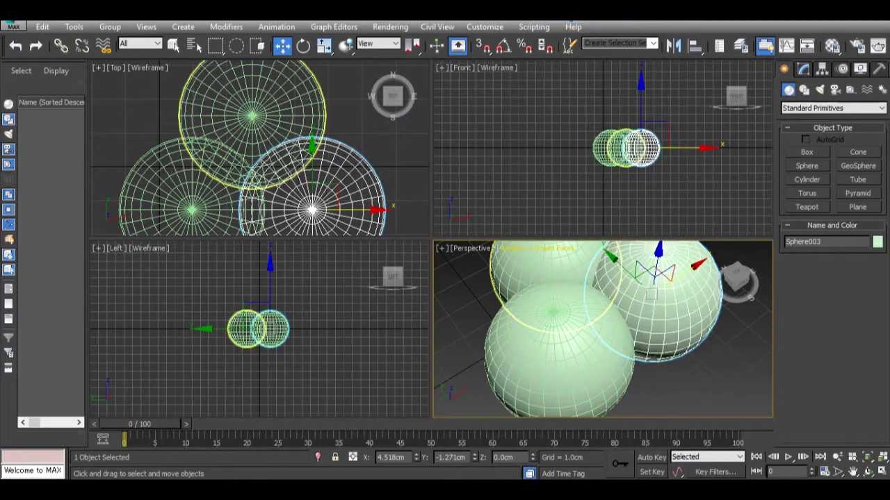
Select the front-left sphere and frame it with Z
left_click(581, 293)
key("z")
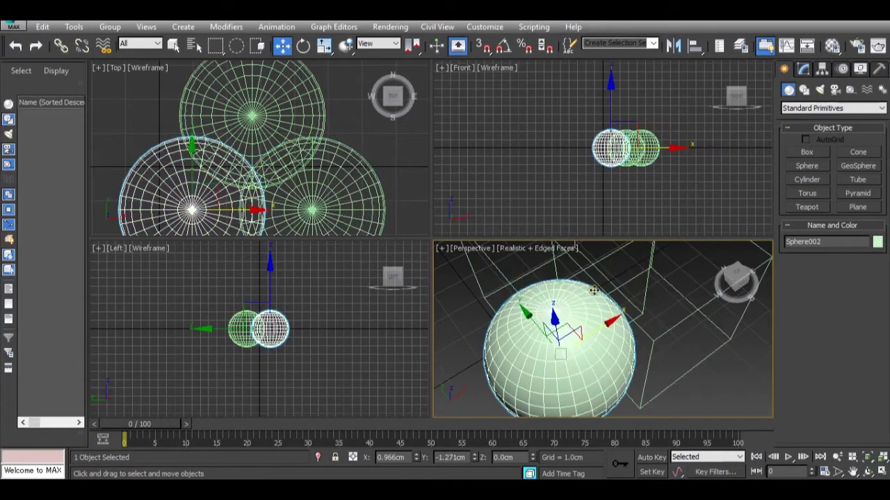
scroll(594, 290, "down", 4)
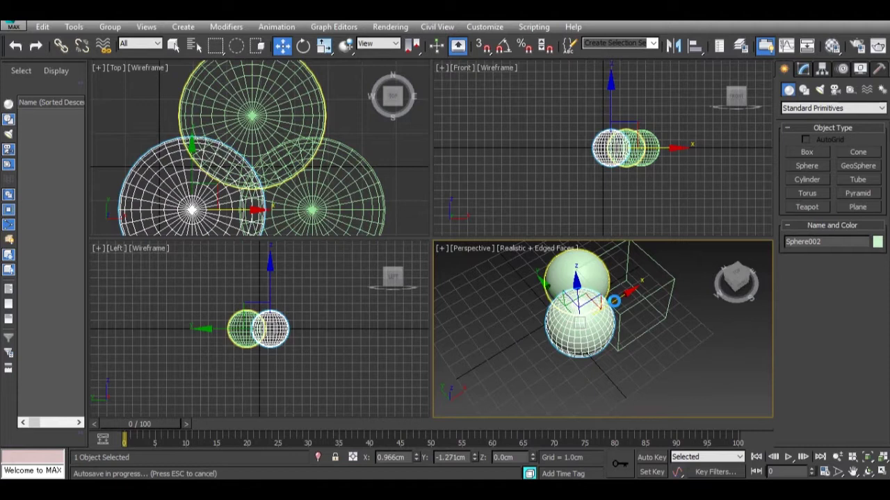
scroll(614, 300, "up", 4)
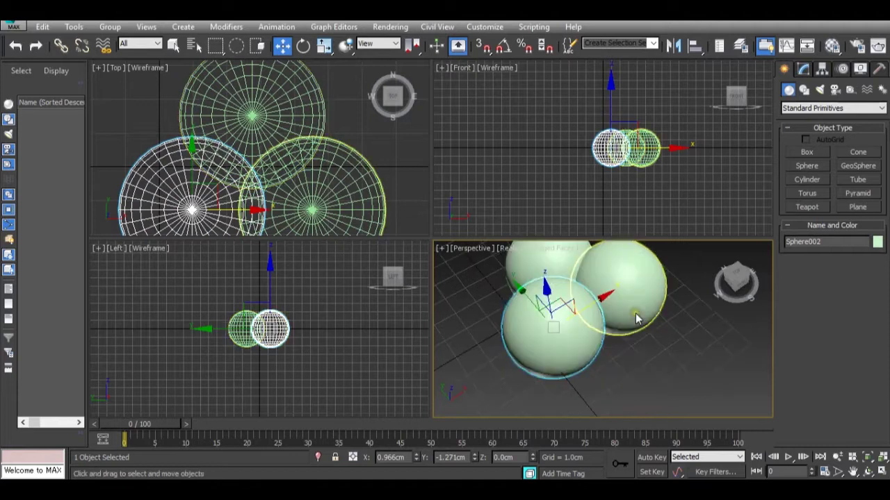
Maximize the Perspective viewport and orbit around the spheres
left_click(878, 473)
mouse_move(569, 289)
middle_mouse_down("alt")
mouse_move(607, 346)
mouse_move(566, 291)
middle_mouse_up("alt")
scroll(508, 292, "up", 3)
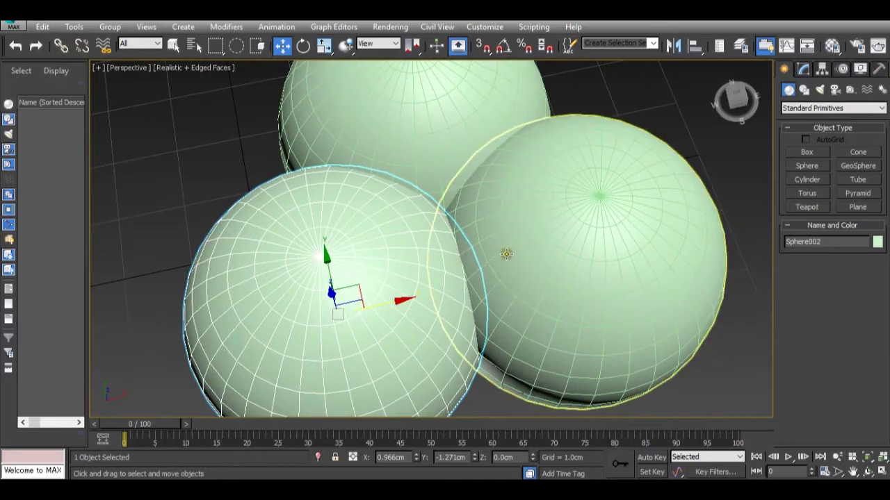
scroll(505, 253, "down", 5)
middle_click_drag(479, 262, 457, 260, "alt")
scroll(516, 226, "up", 4)
scroll(465, 223, "down", 3)
scroll(512, 282, "up", 2)
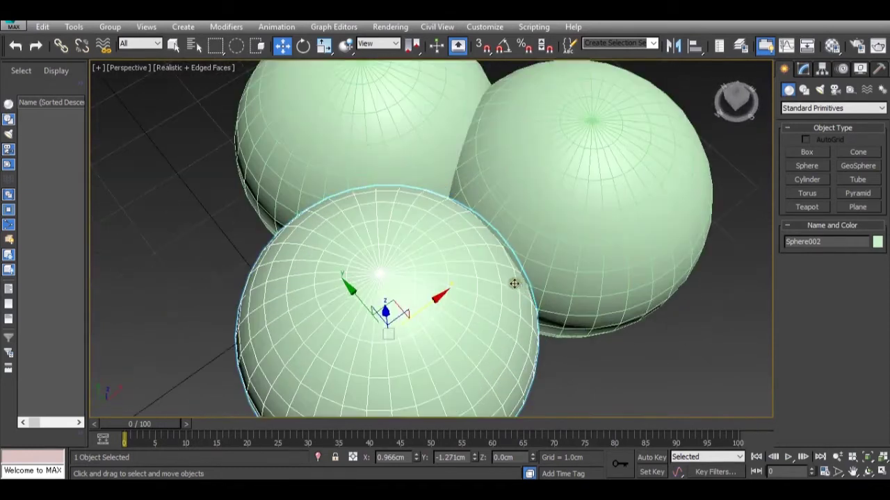
Orbit and zoom to view the spheres from low side and top-down angles
middle_click_drag(513, 282, 394, 222, "alt")
scroll(533, 298, "down", 2)
middle_click_drag(314, 256, 393, 211, "alt")
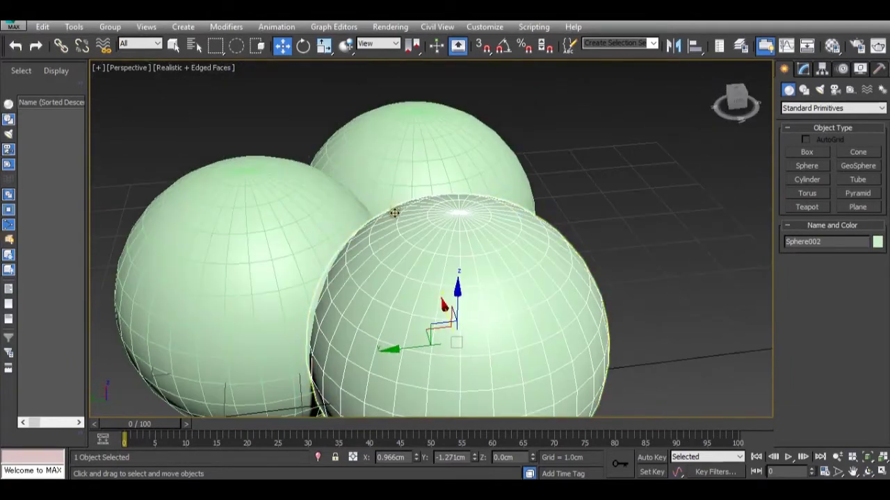
key("shift+z")
key("shift+z")
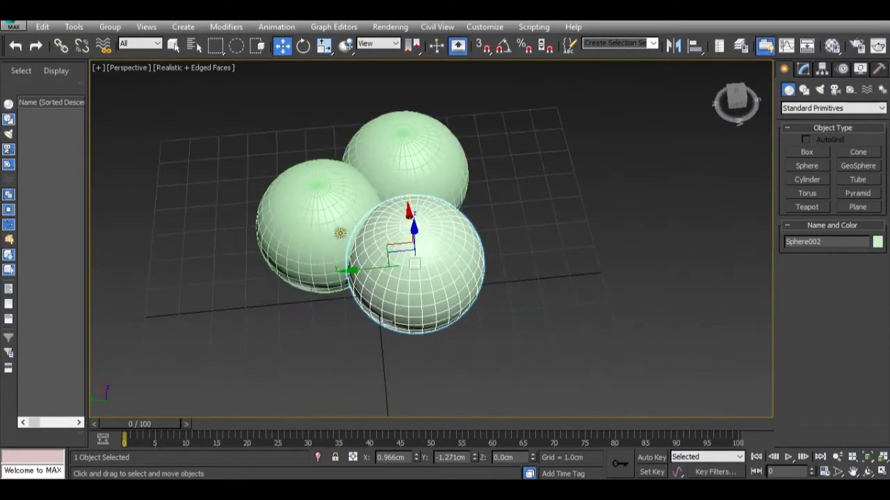
scroll(386, 155, "up", 3)
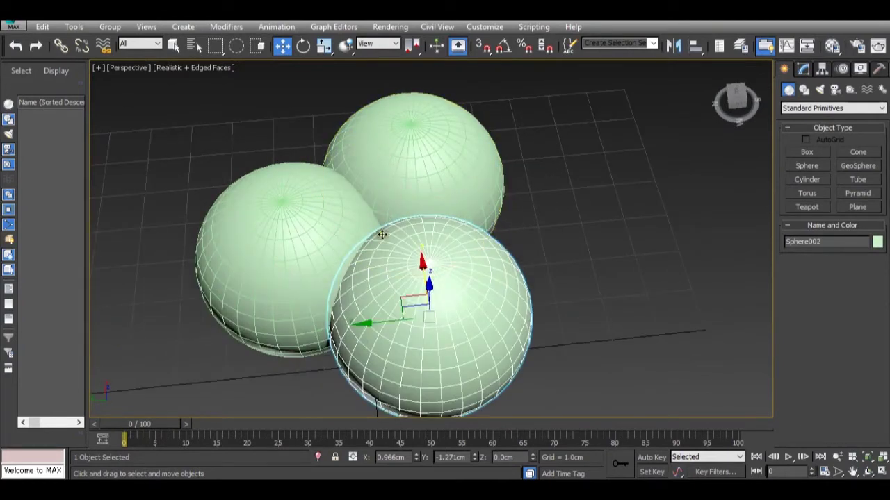
scroll(336, 232, "down", 2)
scroll(404, 230, "up", 2)
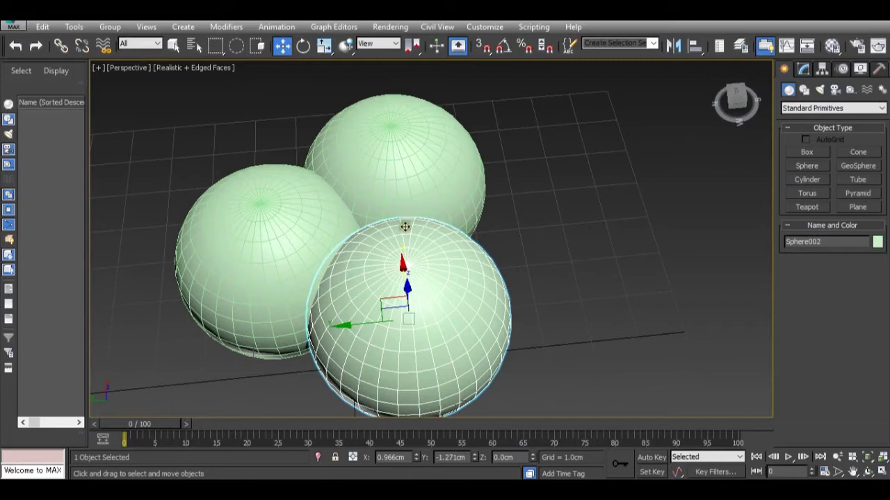
middle_click_drag(404, 227, 383, 212, "alt")
scroll(383, 213, "down", 2)
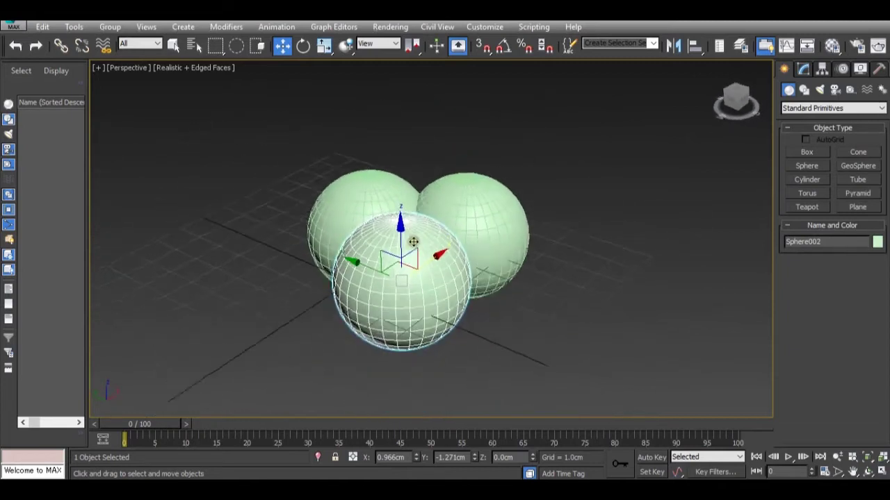
middle_click_drag(413, 241, 440, 232, "alt")
Convert the right sphere, Sphere003, to an Editable Poly
left_click(466, 203)
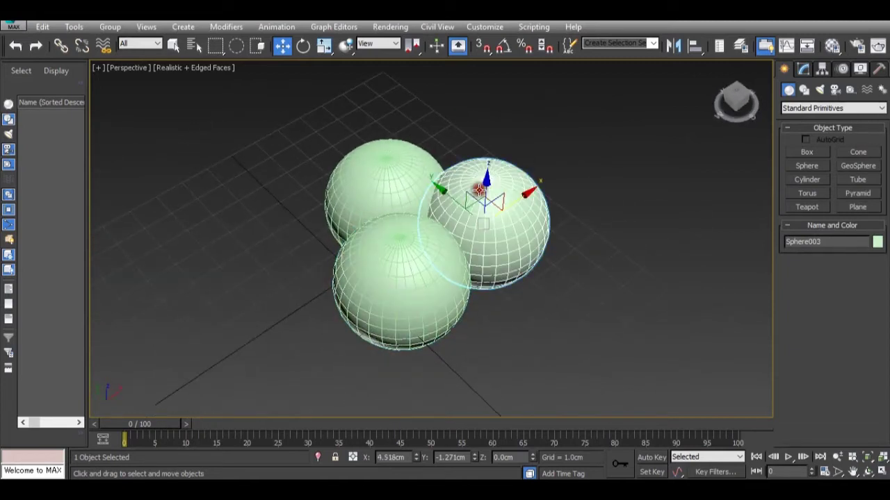
right_click(476, 188)
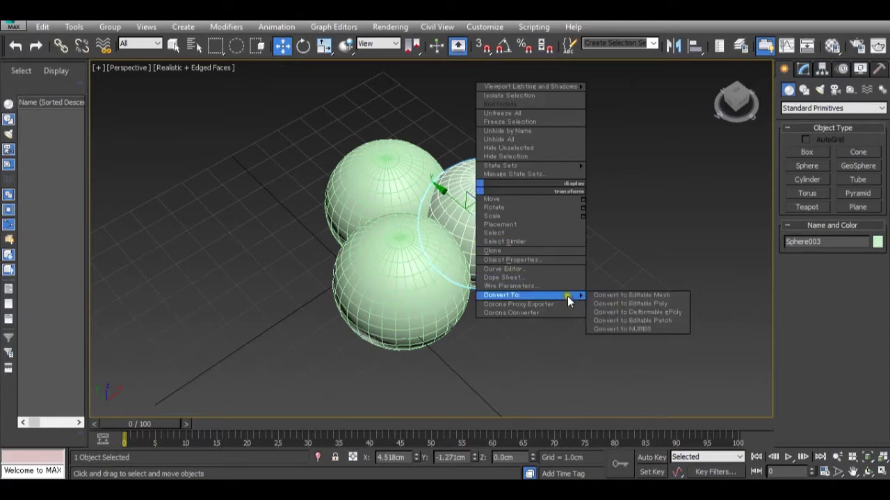
mouse_move(567, 295)
left_click(619, 307)
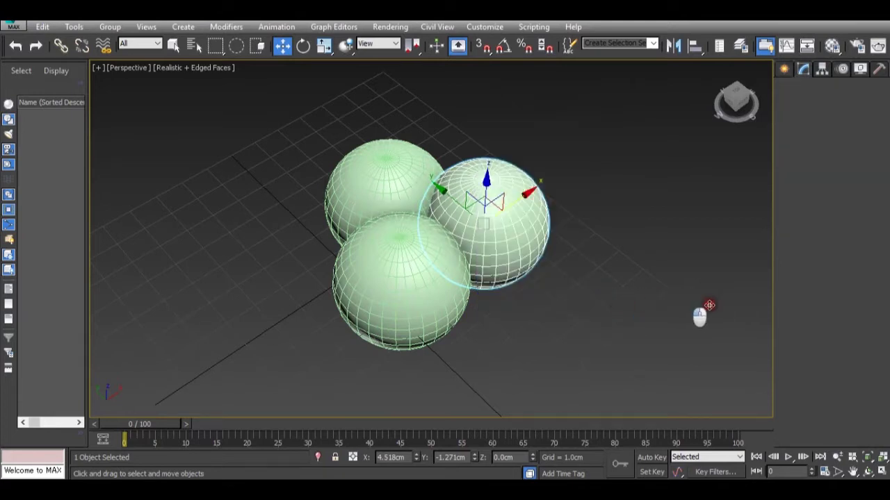
Attach the other two spheres to Sphere003, then turn Attach off
scroll(835, 336, "down", 5)
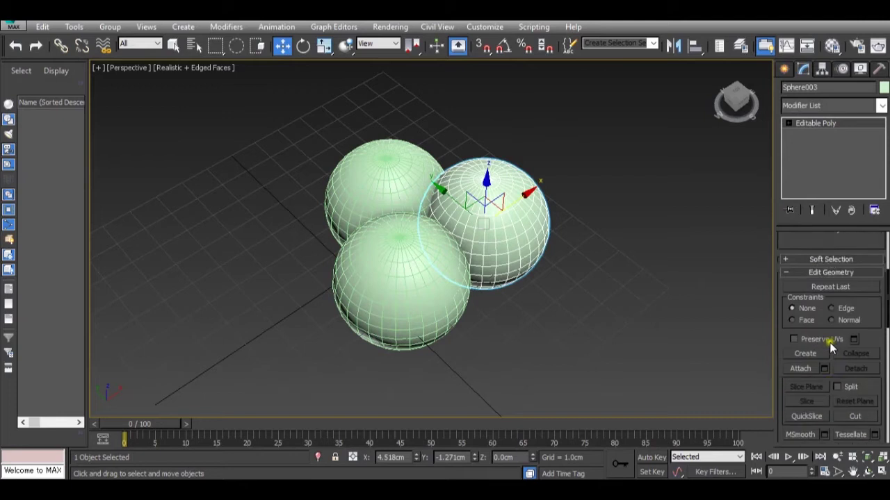
left_click(801, 329)
left_click(432, 272)
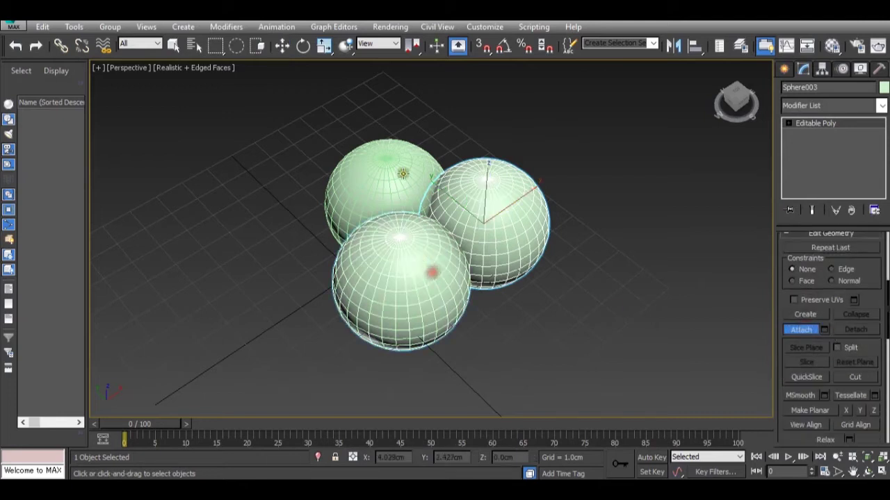
left_click(393, 164)
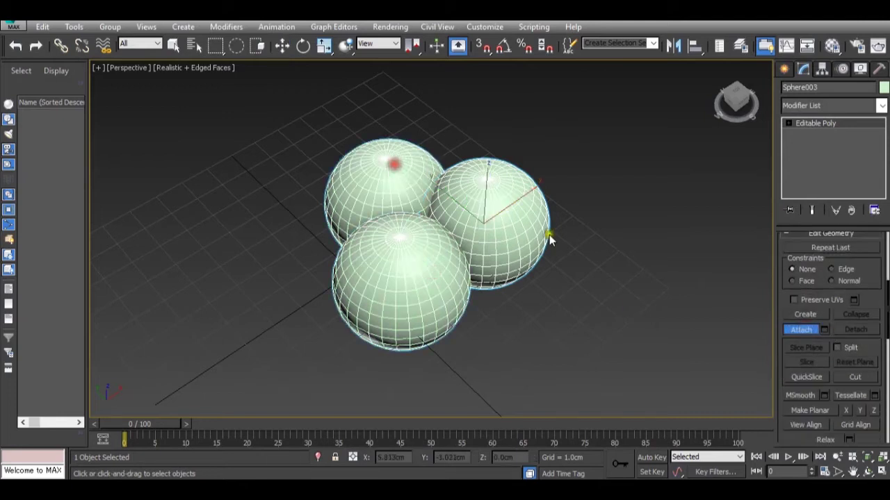
left_click(801, 329)
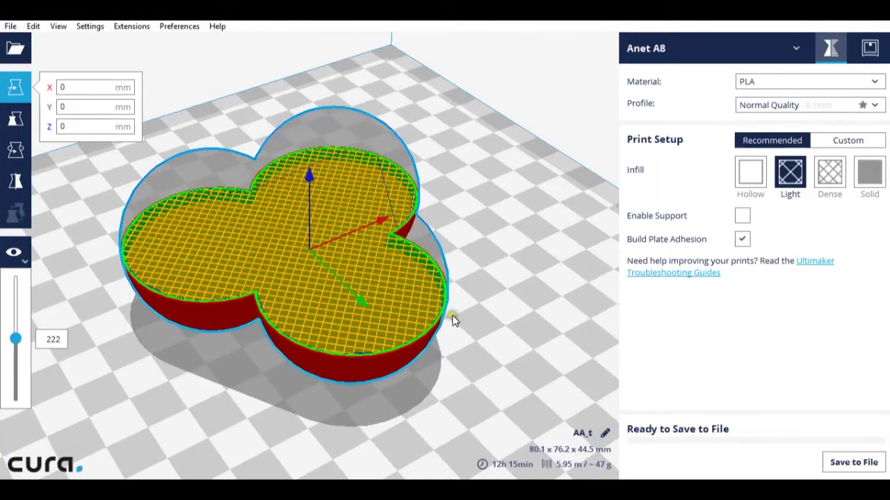
Switch Cura's view mode to Solid and orbit to a low side view
scroll(305, 265, "up", 4)
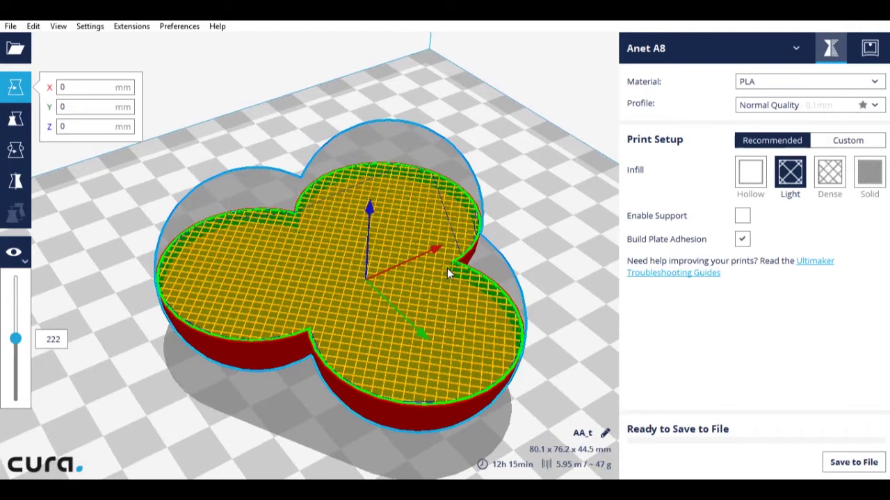
scroll(420, 249, "down", 1)
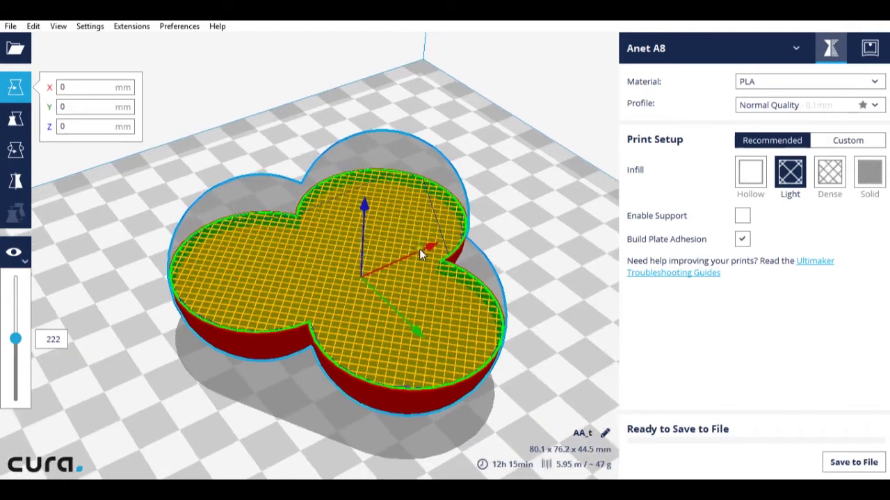
left_click(14, 252)
left_click(30, 278)
right_click_drag(226, 297, 430, 314)
right_click_drag(274, 353, 433, 292)
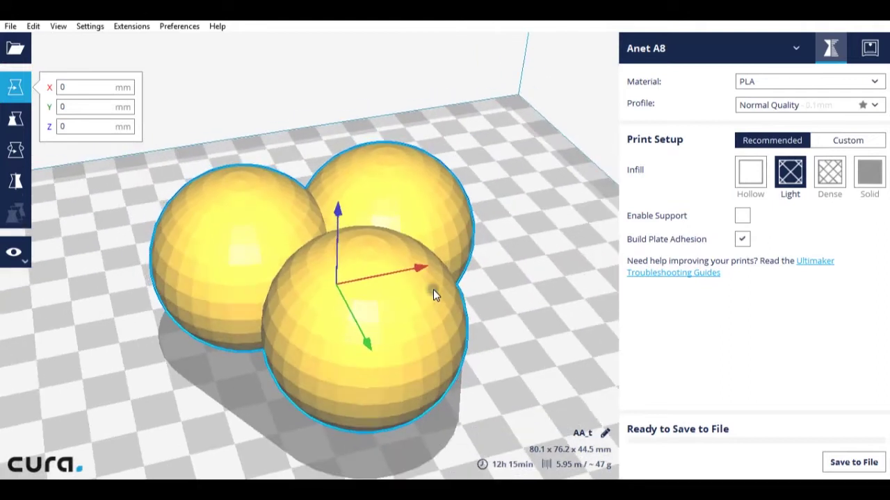
Switch to Layers view and cut the preview at layer 212
left_click(14, 252)
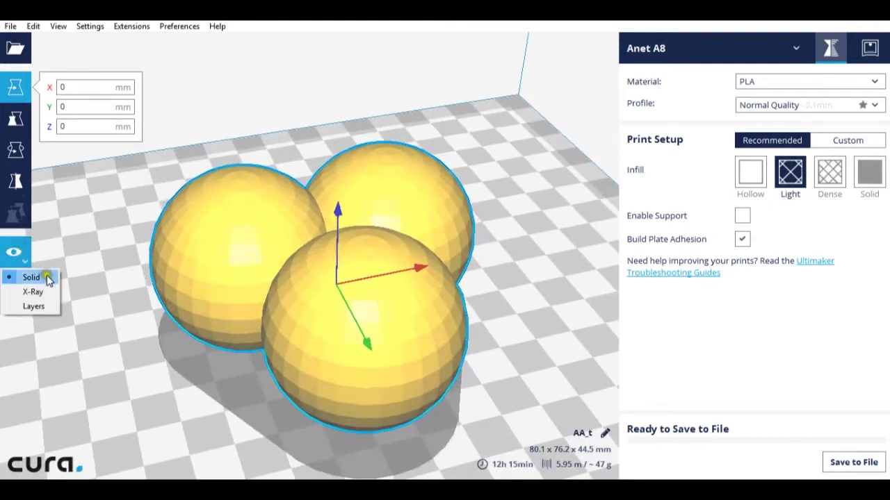
left_click(34, 307)
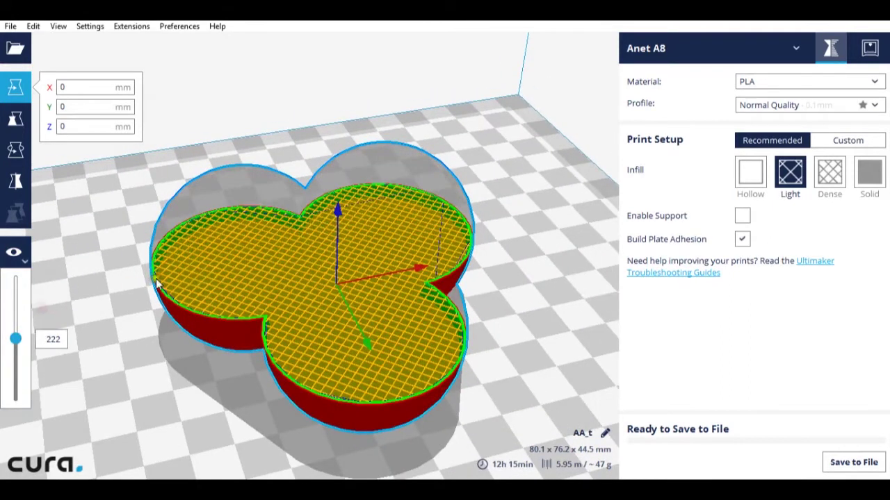
mouse_move(16, 338)
left_mouse_down()
mouse_move(28, 251)
mouse_move(21, 347)
left_mouse_up()
scroll(330, 275, "up", 2)
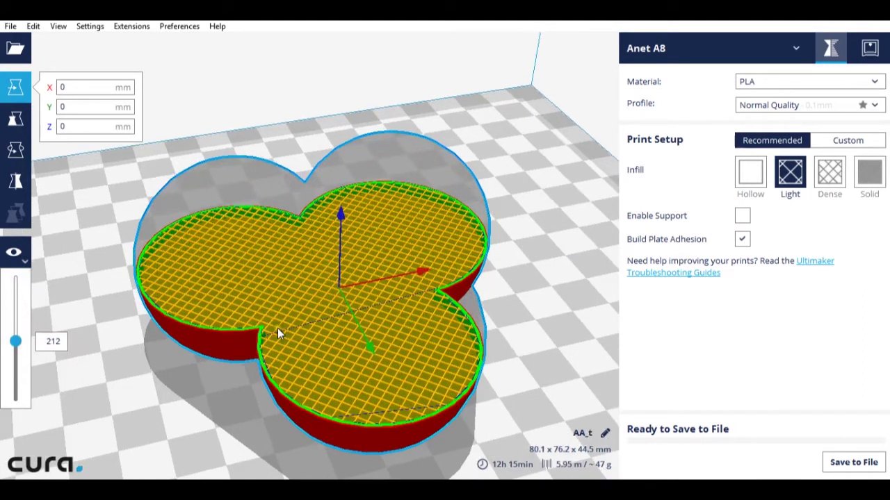
right_click_drag(334, 312, 298, 330)
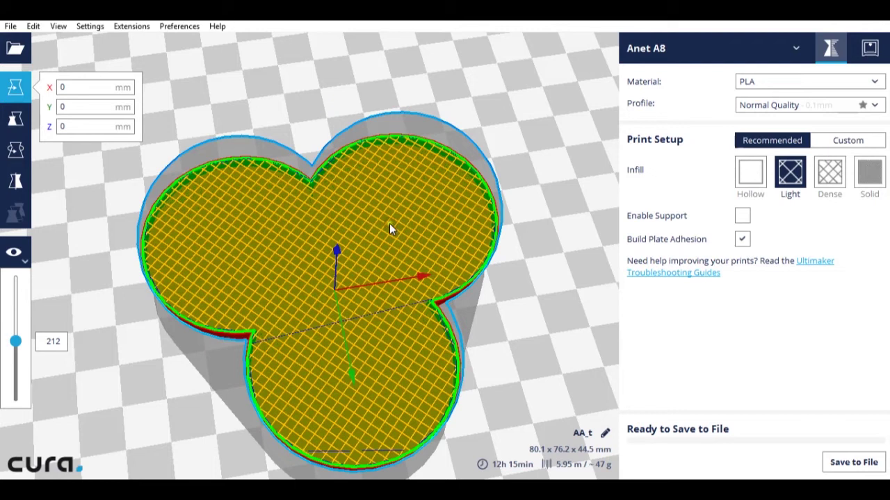
Orbit and zoom around the model to inspect the crosshatched infill
scroll(356, 278, "up", 3)
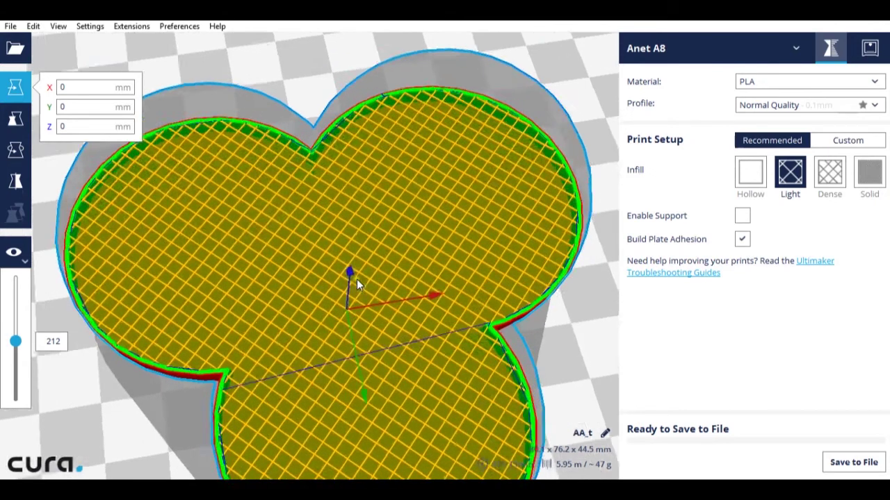
scroll(354, 305, "down", 3)
right_click_drag(374, 301, 386, 276)
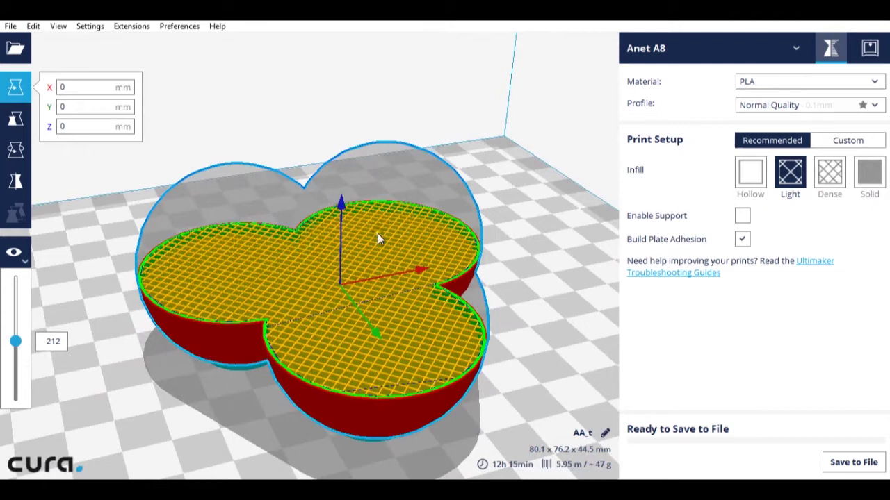
left_click(508, 355)
right_click_drag(409, 257, 487, 338)
right_click_drag(391, 308, 362, 300)
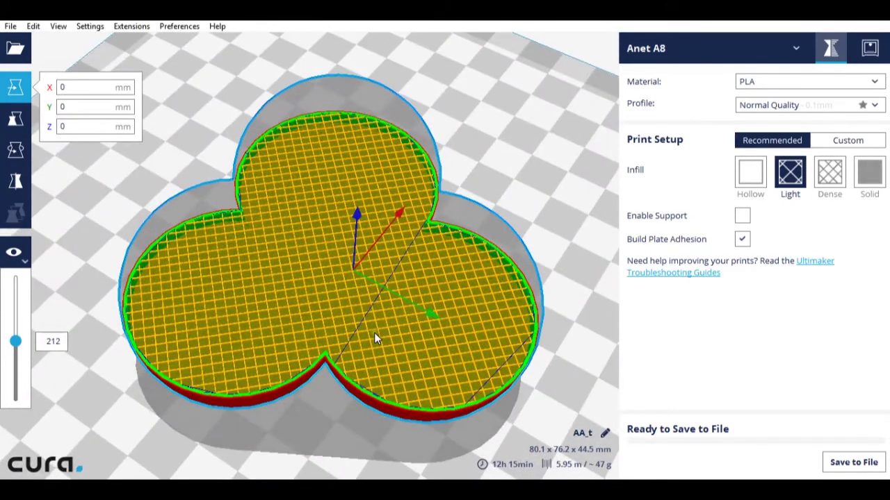
right_click_drag(419, 337, 449, 221)
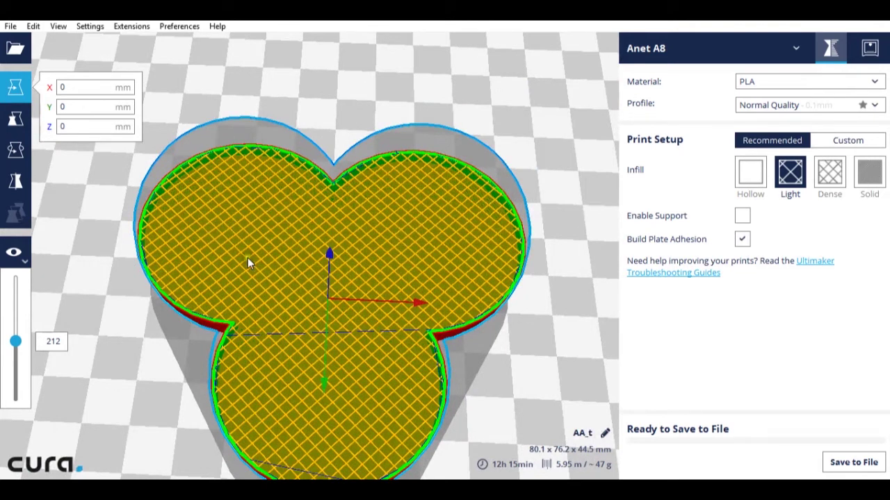
right_click_drag(267, 241, 278, 348)
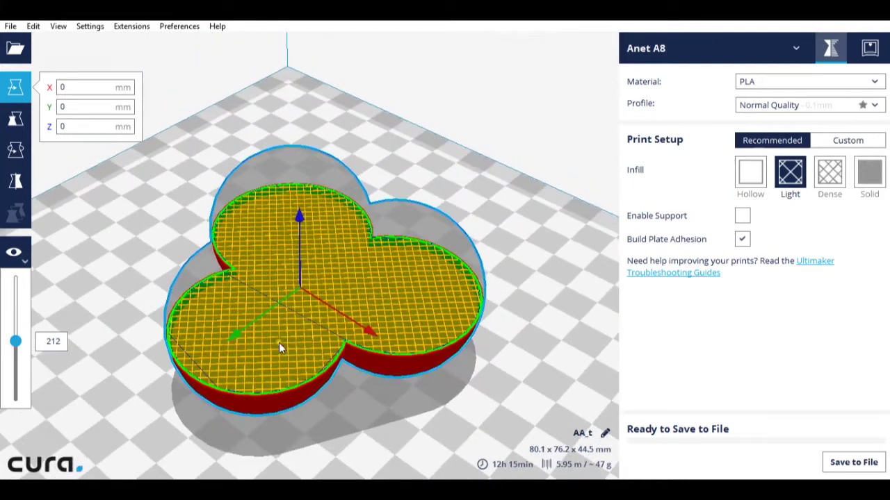
scroll(279, 347, "up", 3)
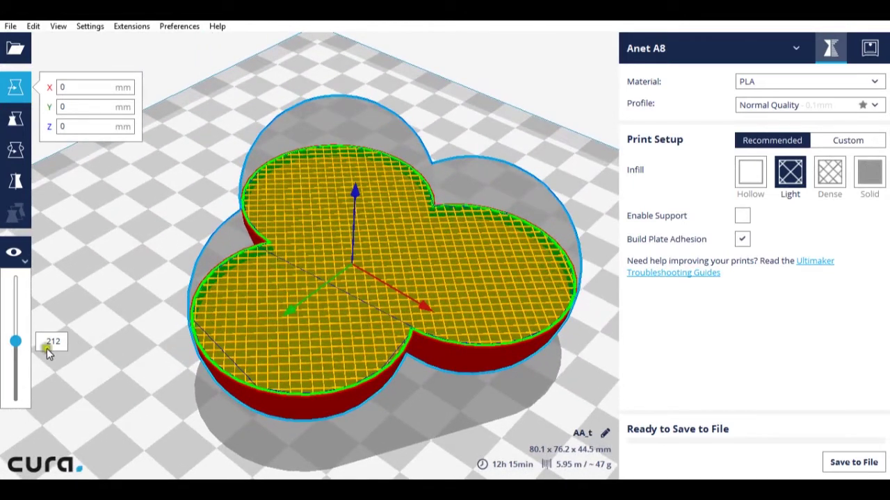
Drag the layer slider up to layer 443, then back up from the first layer
left_click_drag(15, 341, 3, 362)
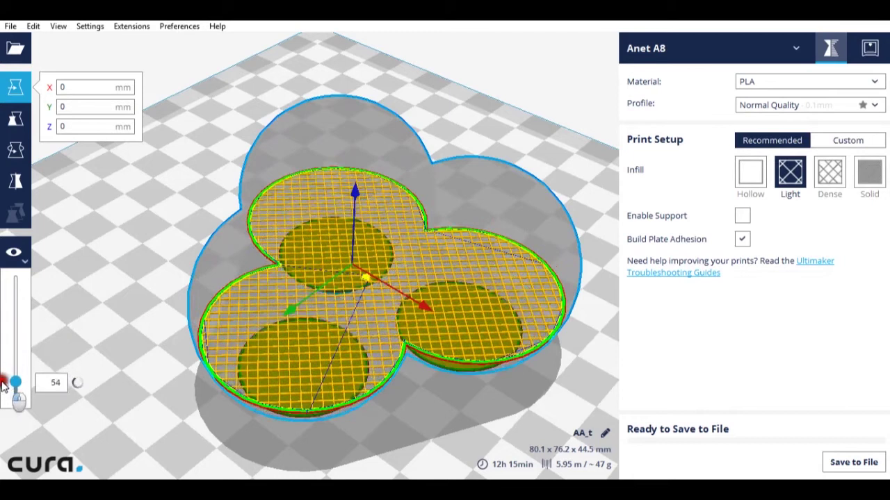
left_click_drag(4, 386, 49, 276)
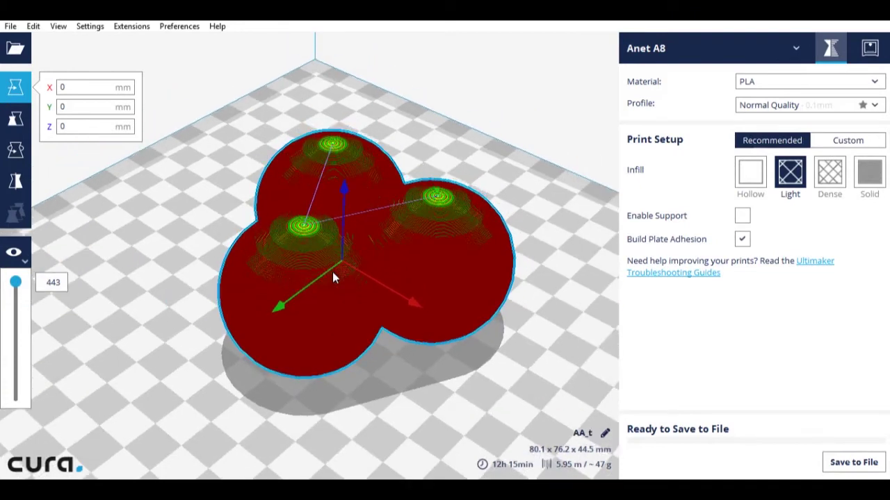
Delete the model from Cura's build plate and the joined spheres in 3ds Max
key("Delete")
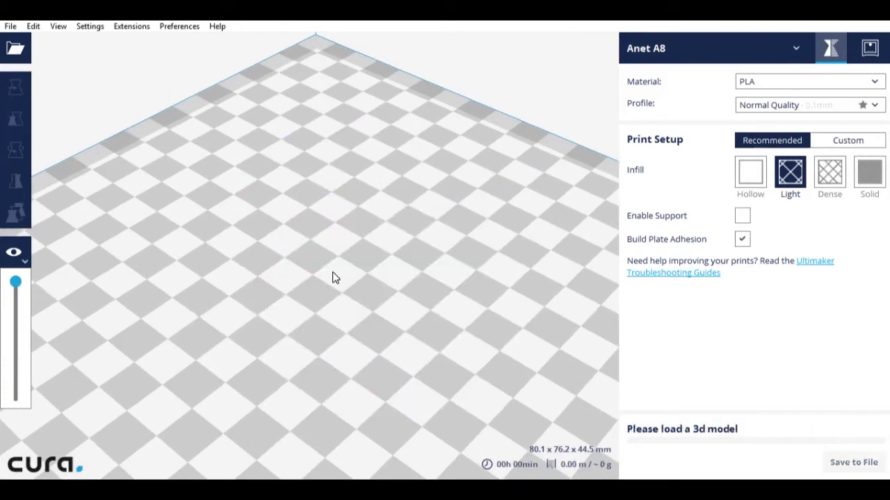
left_click(386, 297)
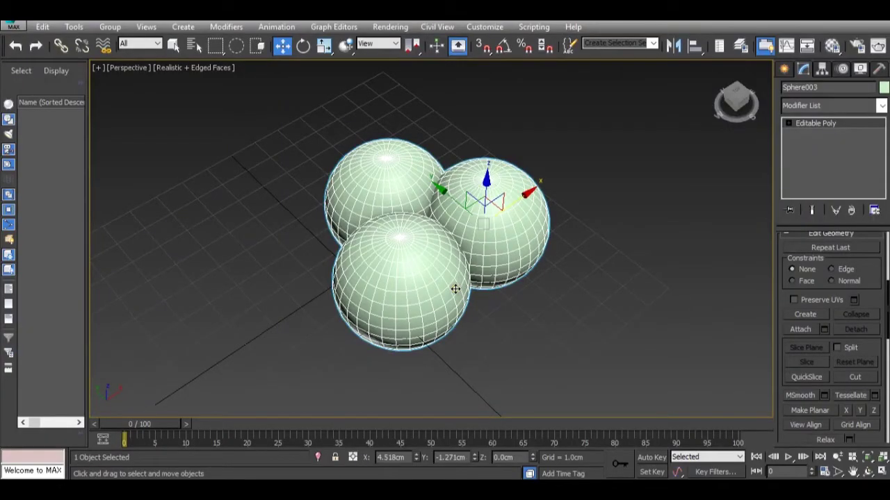
key("Delete")
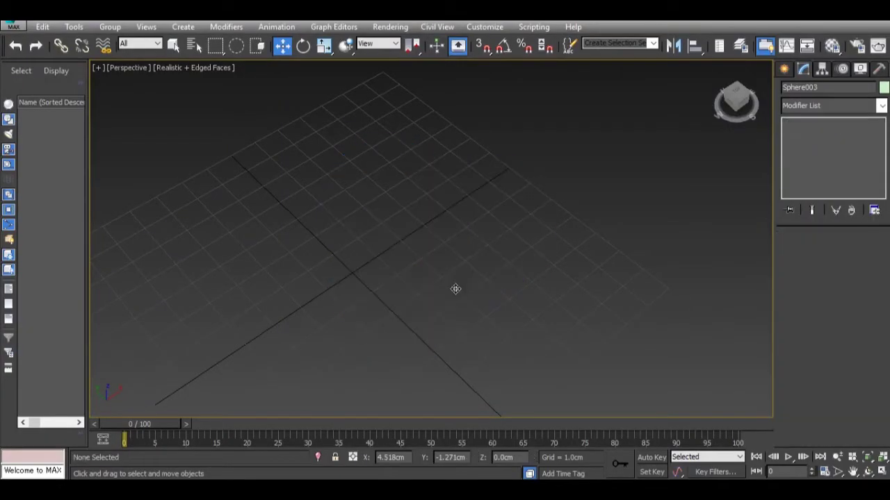
left_click(417, 290)
Show the Standard Primitives list in the Create panel
scroll(417, 297, "down", 3)
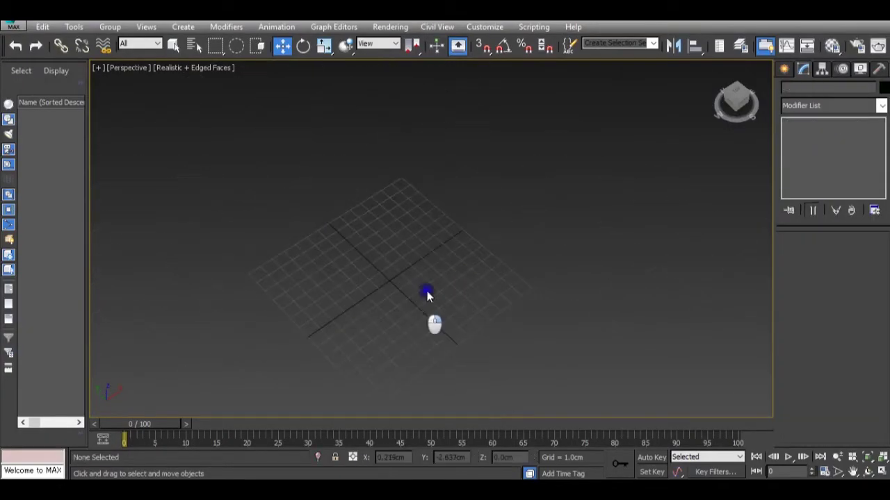
right_click(411, 283)
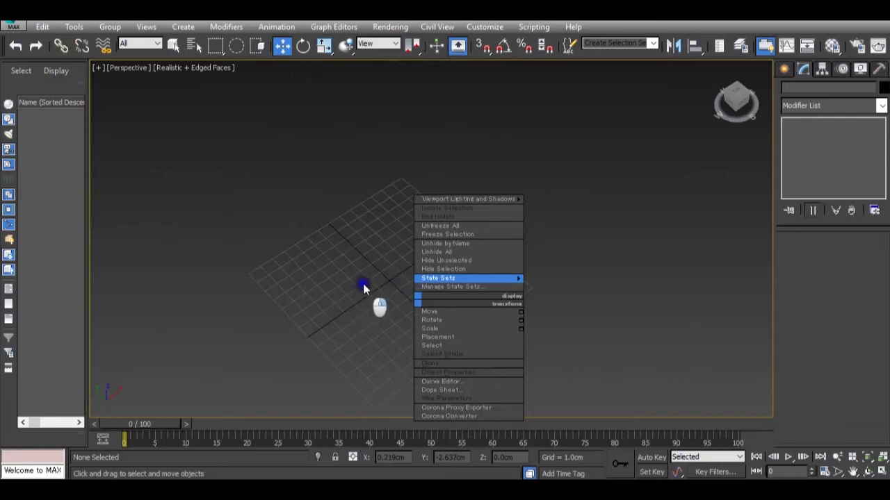
right_click(378, 276)
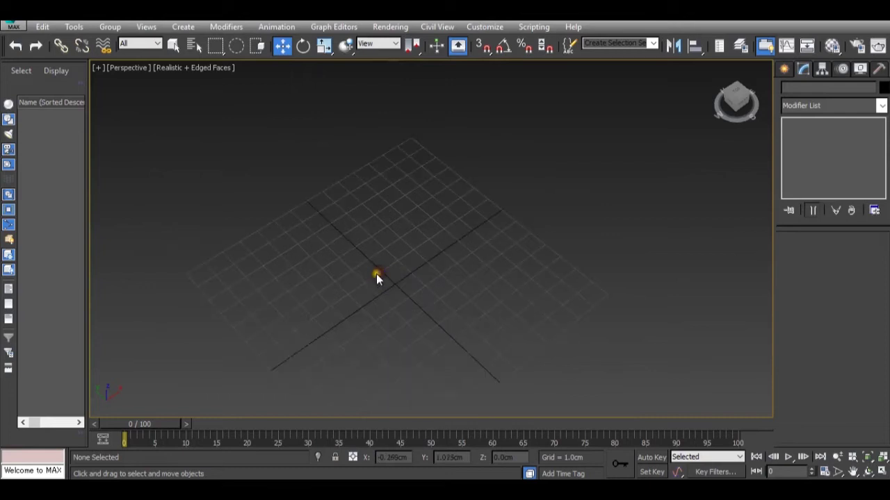
scroll(414, 244, "up", 2)
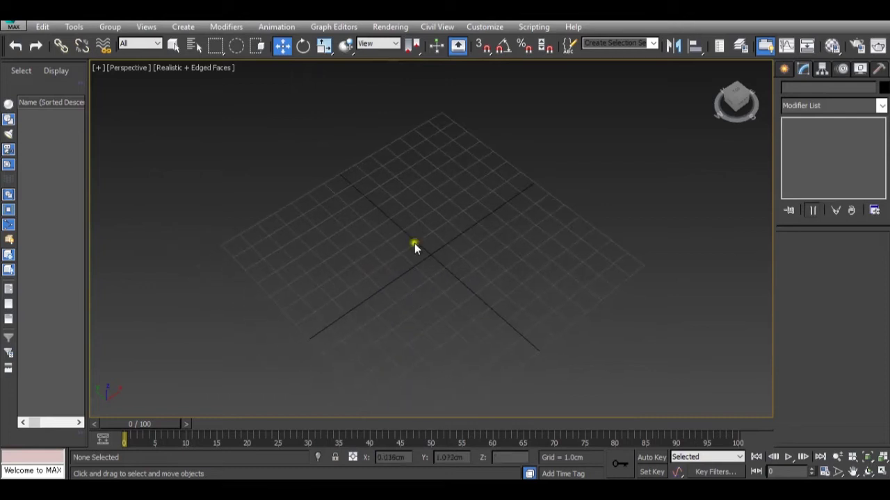
left_click(781, 71)
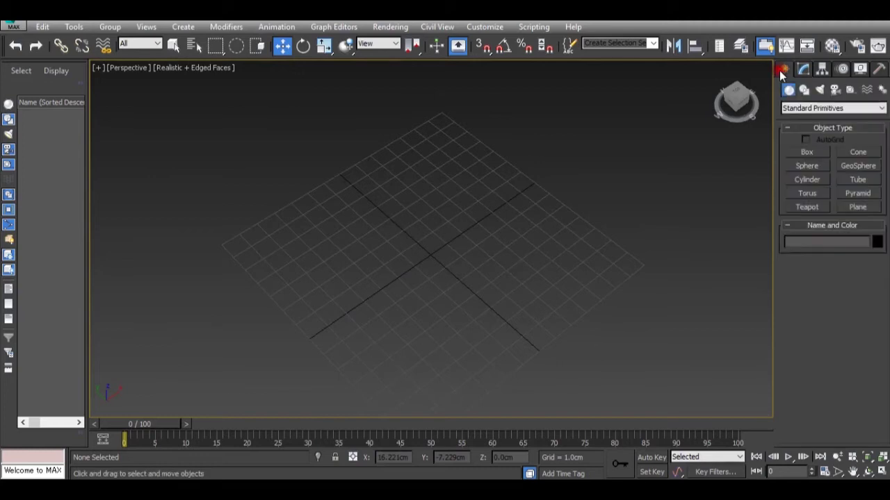
Create Box001, 4.304 × 2.72 × 6.576 cm, standing on the grid
left_click(813, 153)
left_click_drag(430, 221, 452, 302)
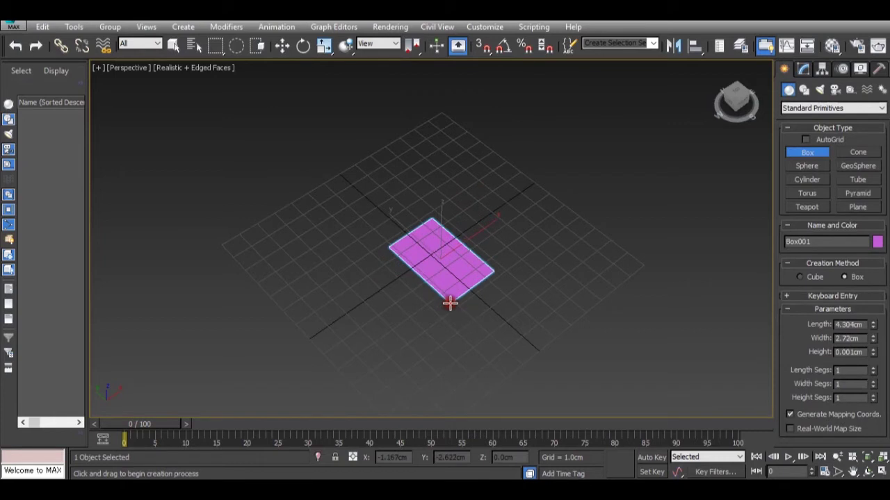
left_click(441, 167)
middle_click_drag(414, 255, 422, 251)
scroll(417, 254, "up", 4)
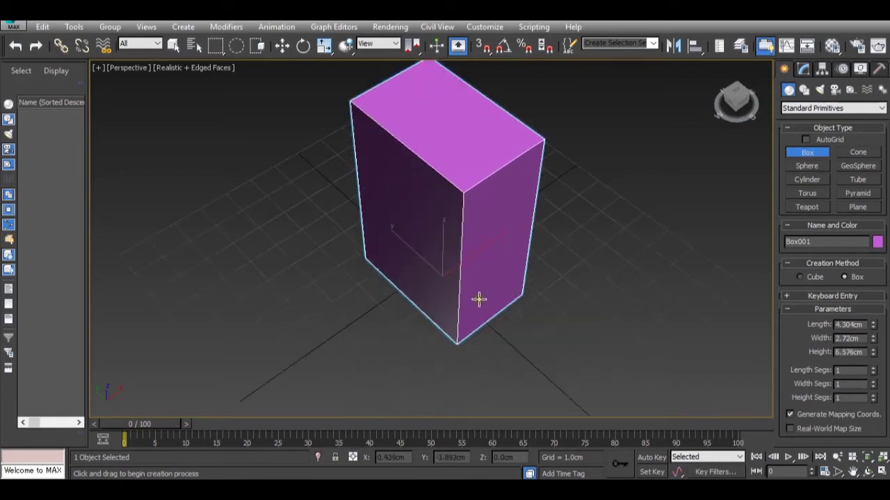
mouse_move(479, 298)
middle_mouse_down("alt")
mouse_move(483, 262)
mouse_move(477, 281)
middle_mouse_up("alt")
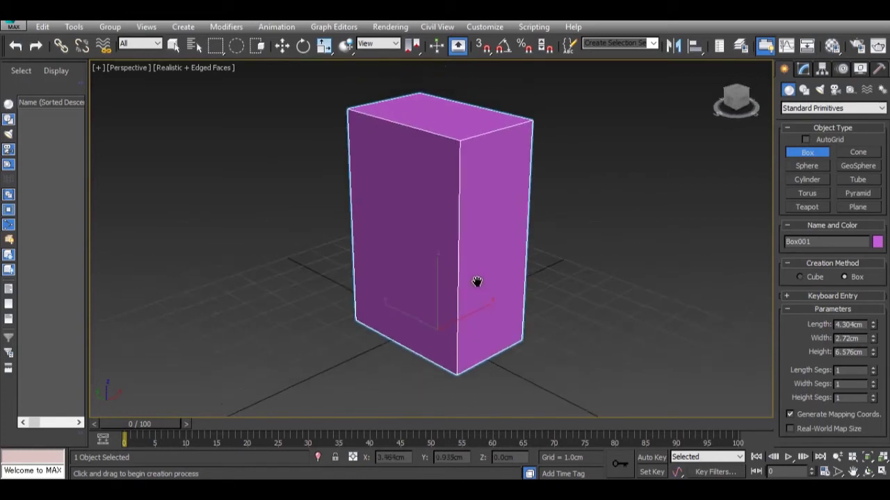
Convert Box001 to an Editable Poly
right_click(478, 198)
right_click(473, 192)
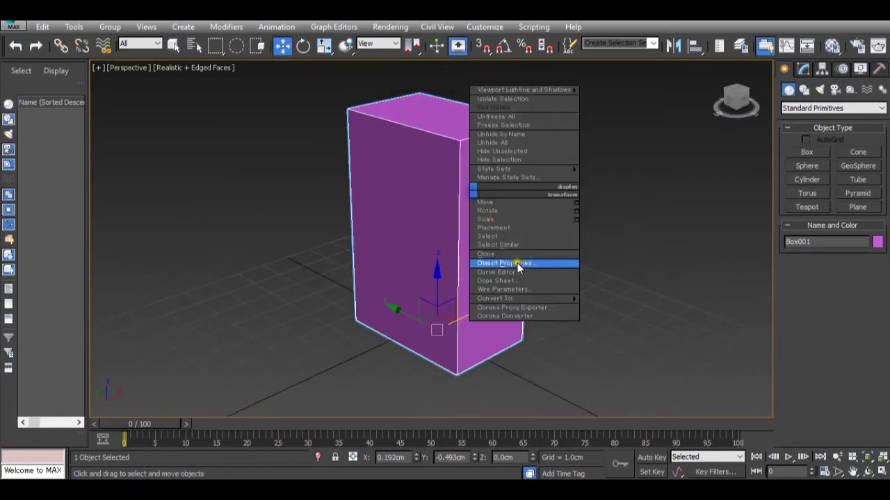
mouse_move(566, 300)
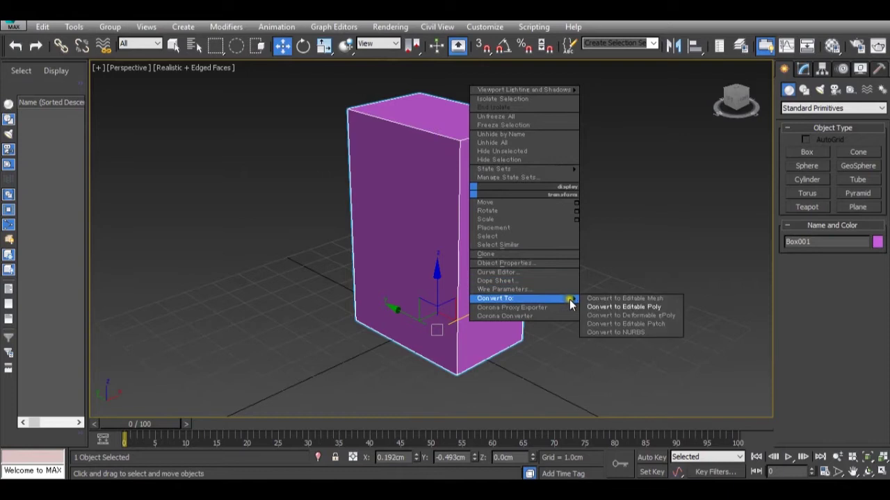
left_click(604, 306)
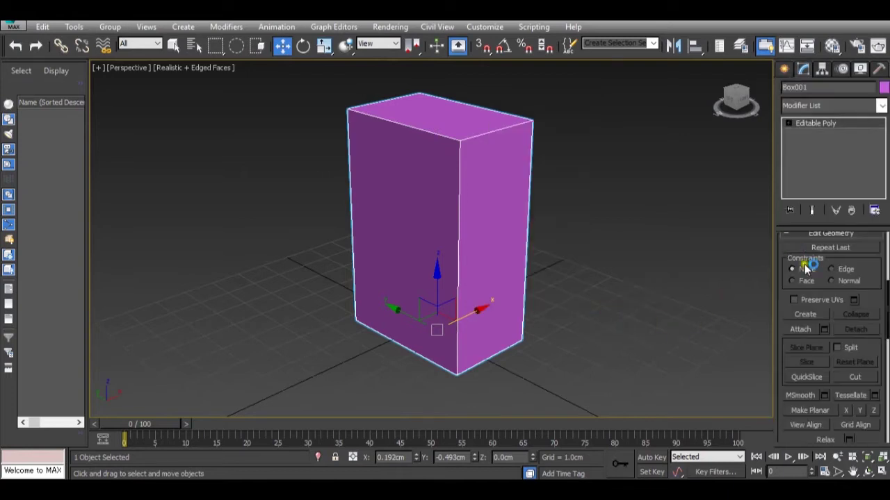
Connect the box's four vertical edges to add a horizontal edge loop
scroll(810, 268, "up", 1)
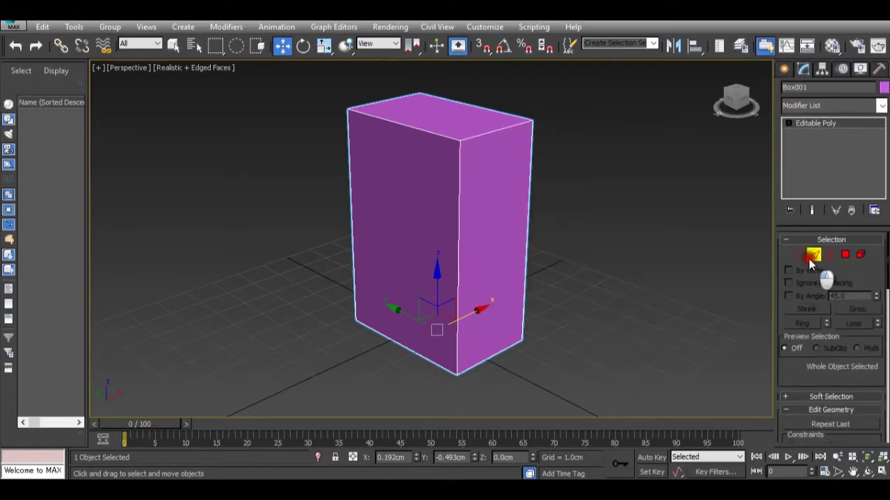
left_click(813, 255)
middle_click_drag(428, 286, 457, 268)
left_click_drag(310, 183, 568, 238)
scroll(861, 367, "down", 20)
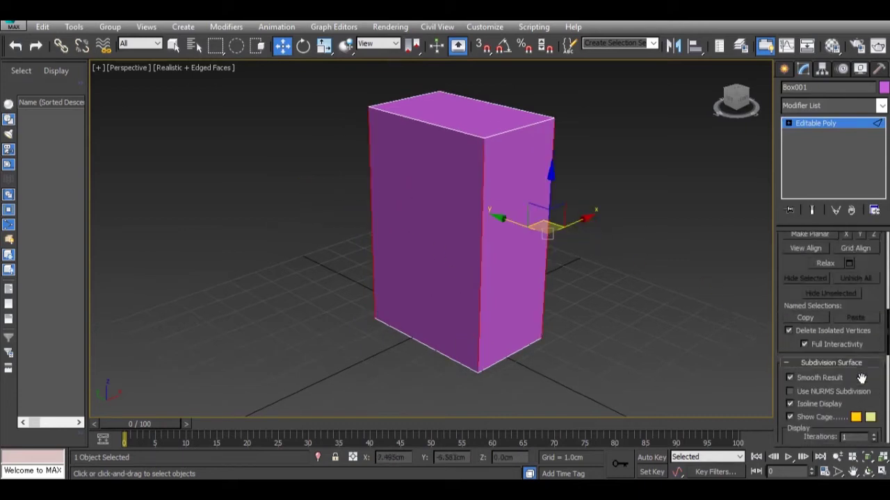
scroll(816, 345, "down", 5)
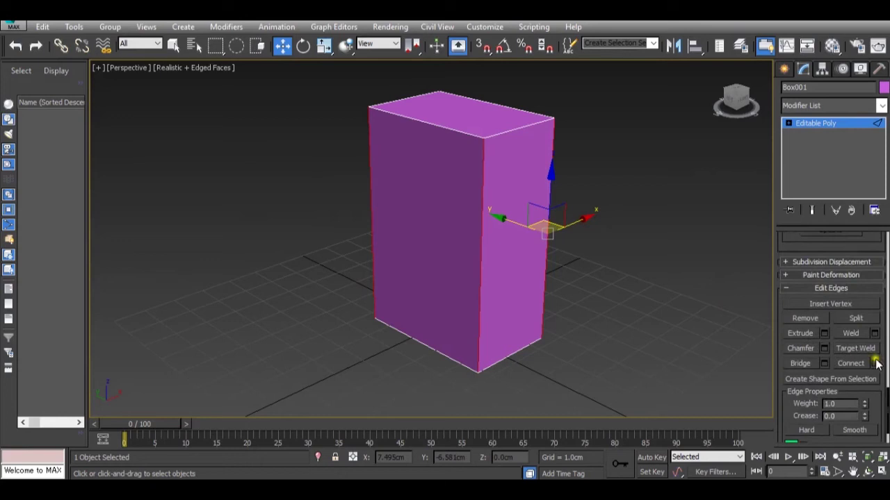
key("ctrl+shift+e")
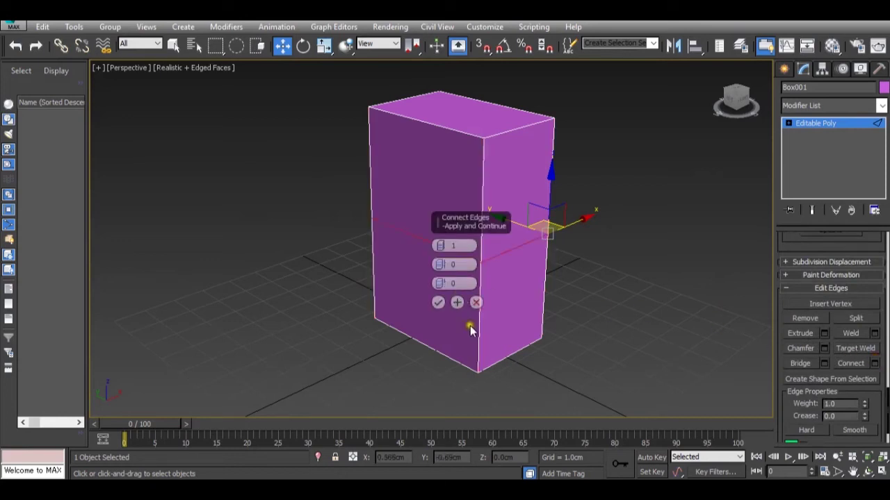
left_click(435, 301)
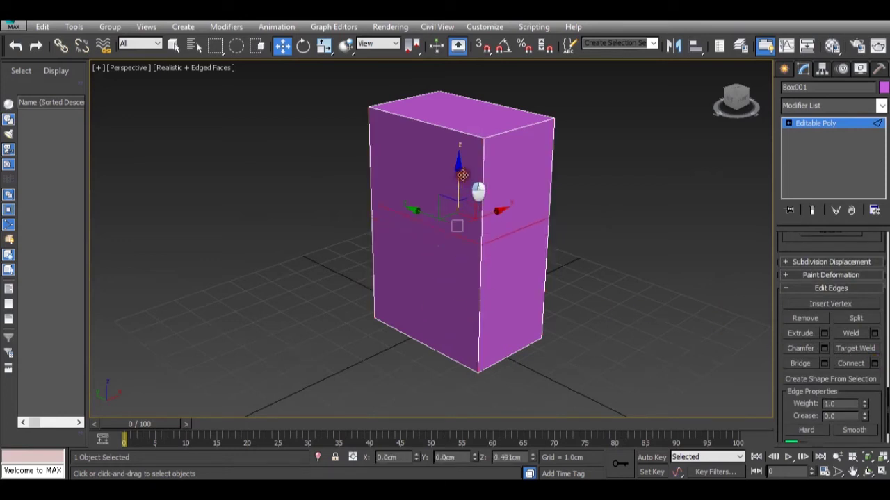
Raise the new loop and shift it along X so the sides angle outward
left_click_drag(477, 192, 462, 146)
right_click(429, 197)
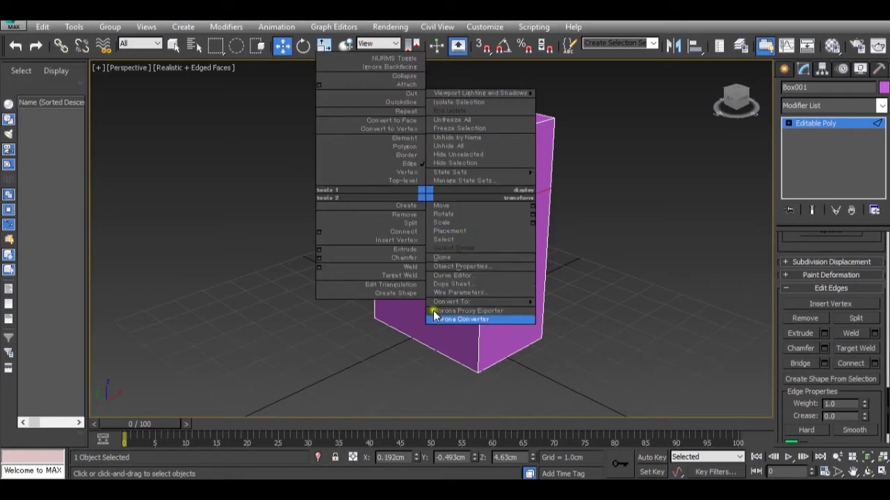
left_click(419, 368)
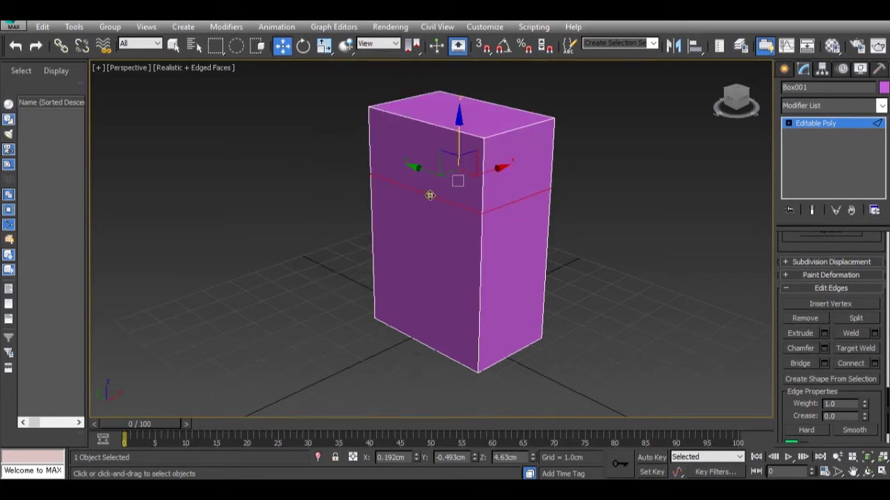
left_click_drag(486, 170, 407, 178)
scroll(514, 198, "down", 3)
left_click(807, 125)
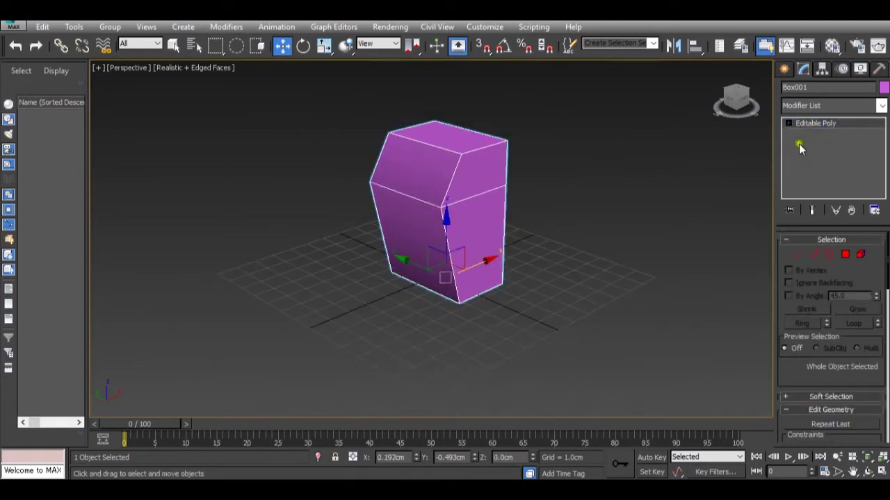
Create a red cylinder beside the purple box from Standard Primitives
left_click(782, 70)
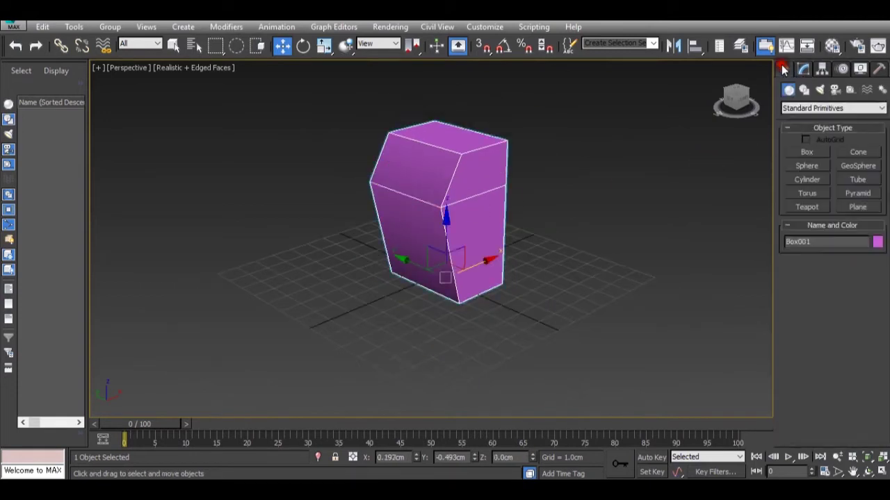
left_click(812, 181)
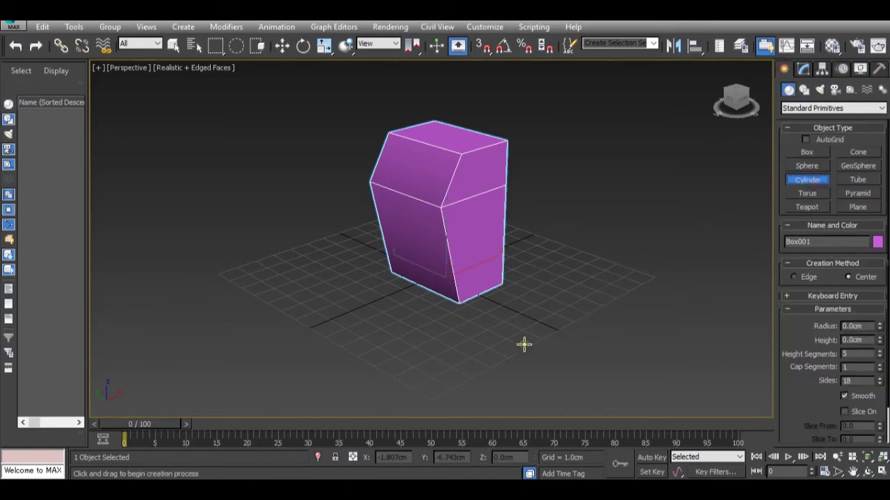
left_click_drag(524, 345, 536, 368)
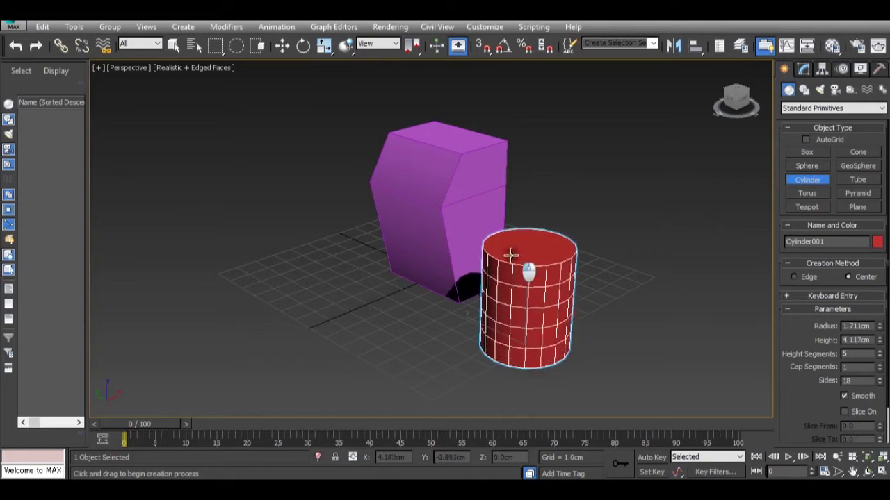
left_click(511, 255)
scroll(508, 251, "down", 2)
Move the cylinder up and centre it on top of the box
key("w")
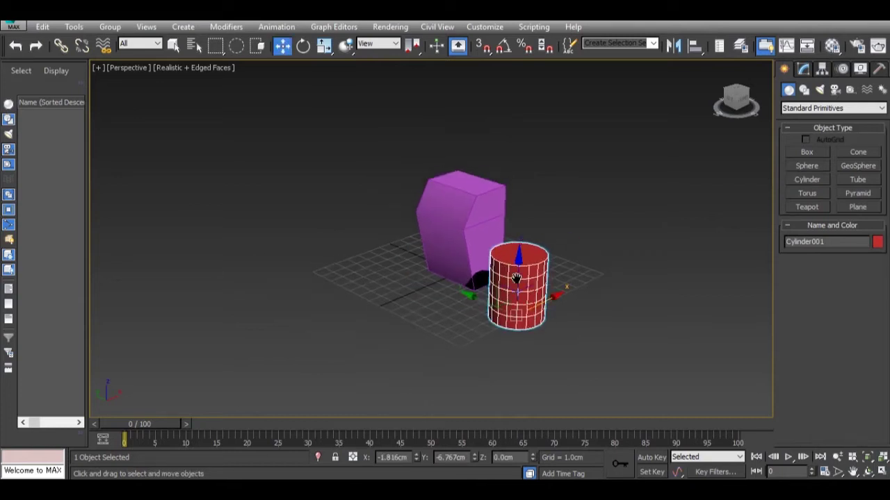
left_click_drag(515, 278, 477, 143)
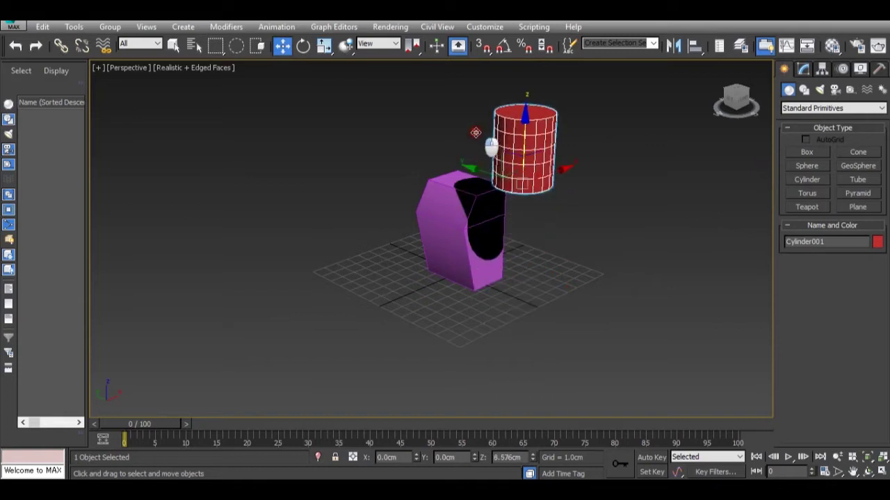
scroll(510, 182, "up", 1)
left_click_drag(492, 197, 453, 200)
left_click_drag(479, 147, 480, 168)
scroll(434, 205, "up", 4)
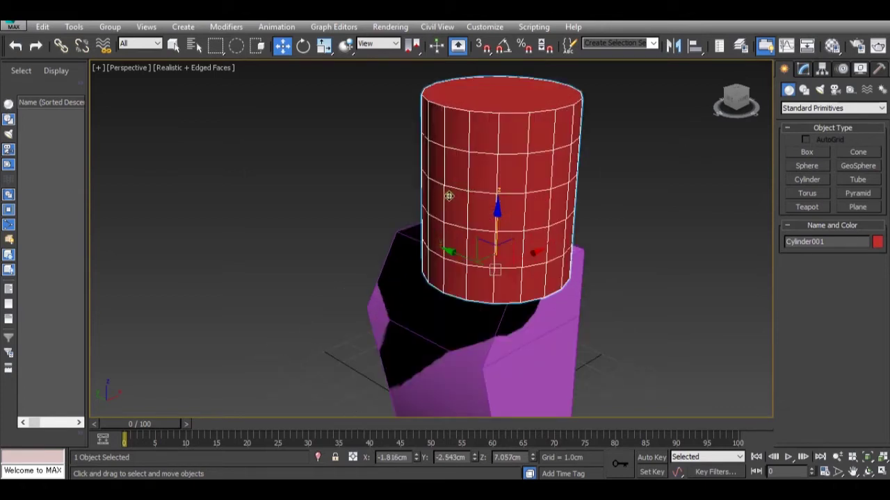
left_click_drag(455, 278, 359, 278)
middle_click_drag(359, 278, 321, 265, "alt")
left_click_drag(302, 251, 325, 222)
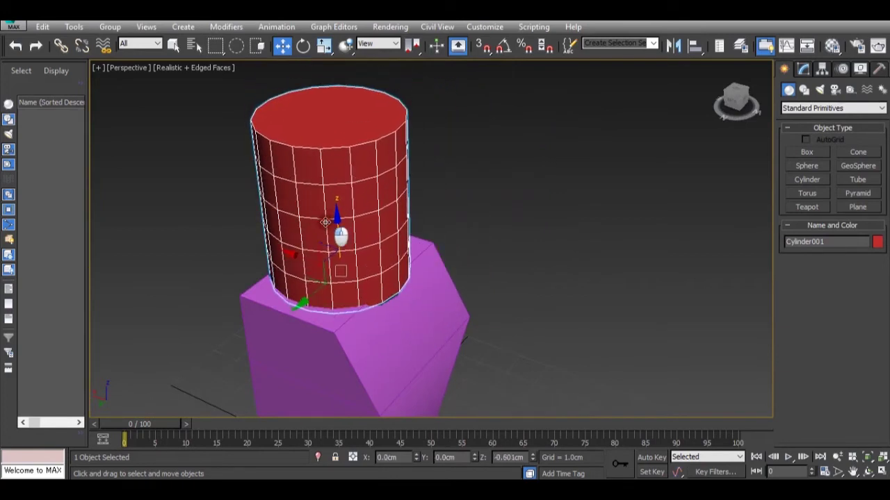
Scale the cylinder down to about 63% of its size
key("r")
left_click_drag(336, 256, 341, 304)
middle_click_drag(341, 303, 482, 277, "alt")
scroll(408, 292, "down", 3)
scroll(482, 277, "up", 3)
Create a yellow pyramid about 5.159 cm tall beside the box
left_click(490, 270)
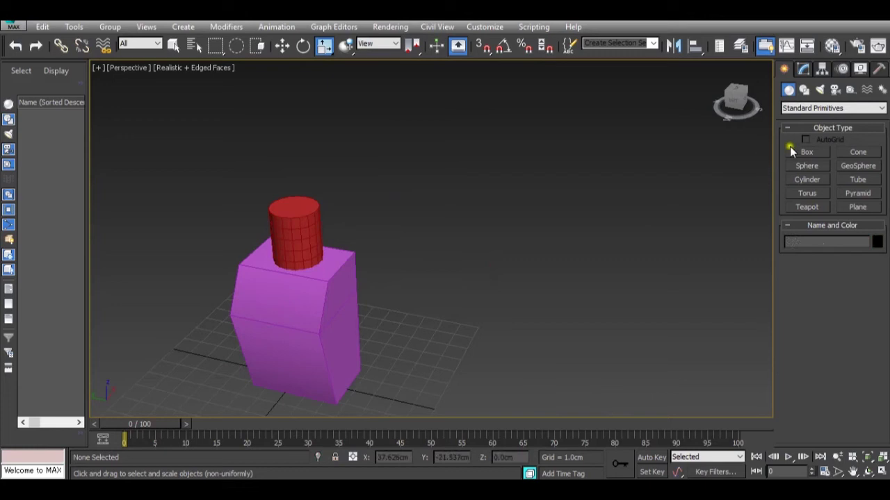
left_click(854, 193)
scroll(417, 299, "down", 4)
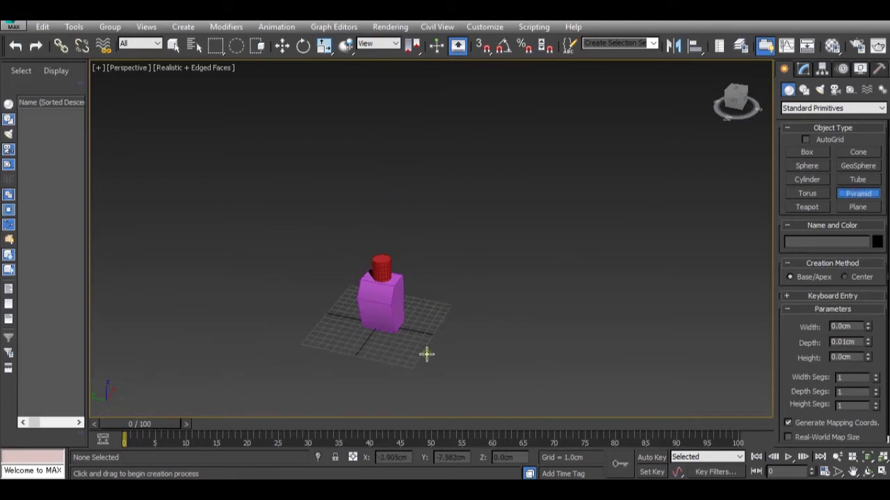
scroll(427, 354, "up", 3)
left_click_drag(417, 318, 460, 371)
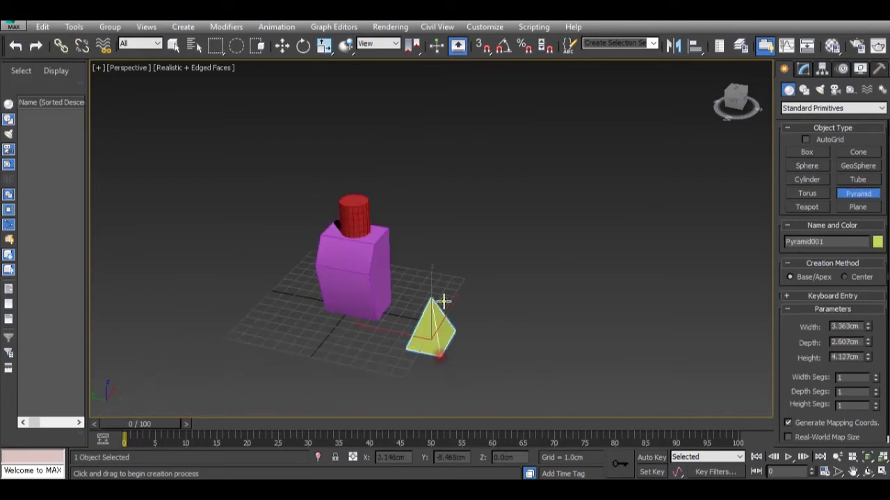
left_click_drag(443, 301, 439, 286)
scroll(443, 327, "up", 3)
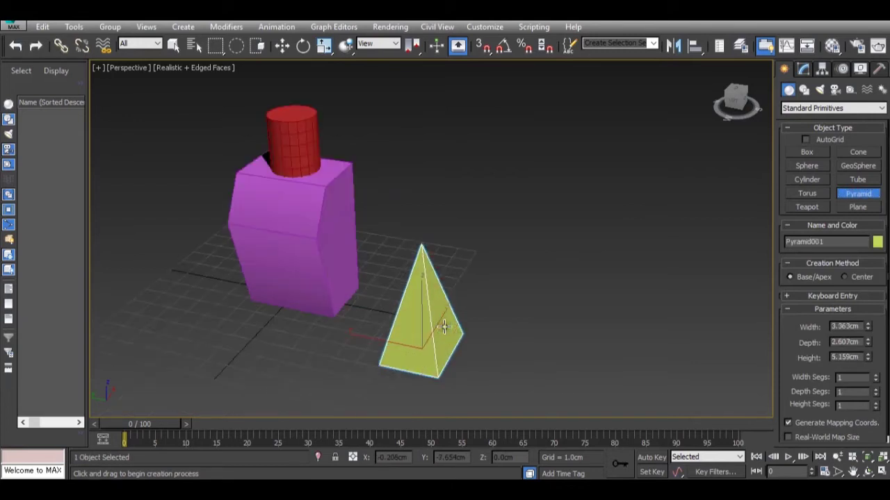
With Angle Snap on, rotate the pyramid -95° on X onto its side
key("e")
left_click_drag(474, 327, 431, 316)
key("ctrl+z")
left_click(503, 46)
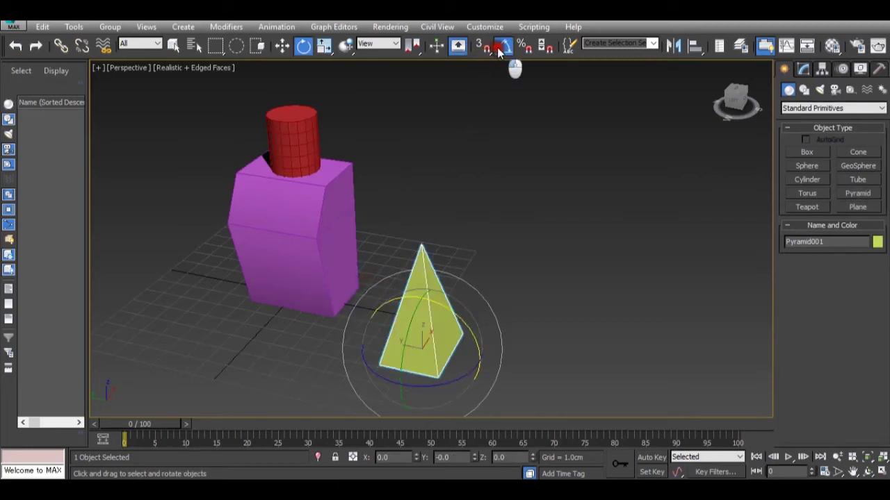
left_click_drag(460, 324, 417, 193)
Position the pyramid with its tip against the box's upper half
key("w")
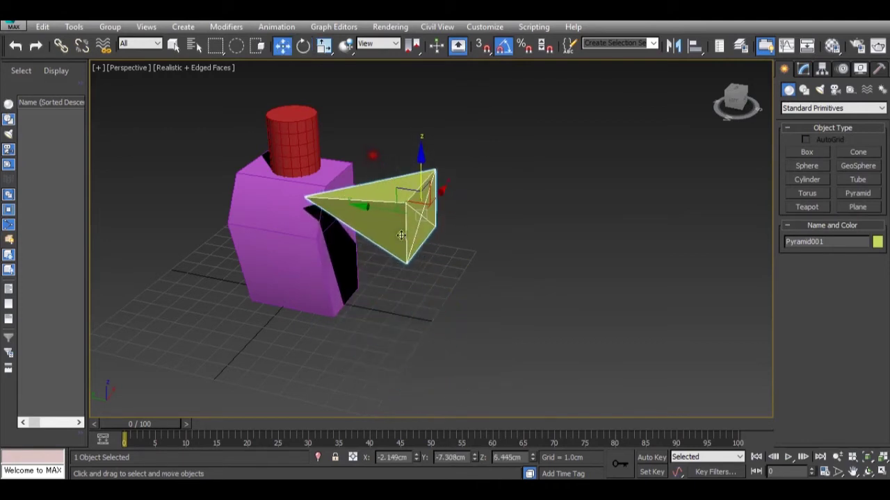
middle_click_drag(417, 194, 395, 214, "alt")
left_click_drag(407, 221, 402, 195)
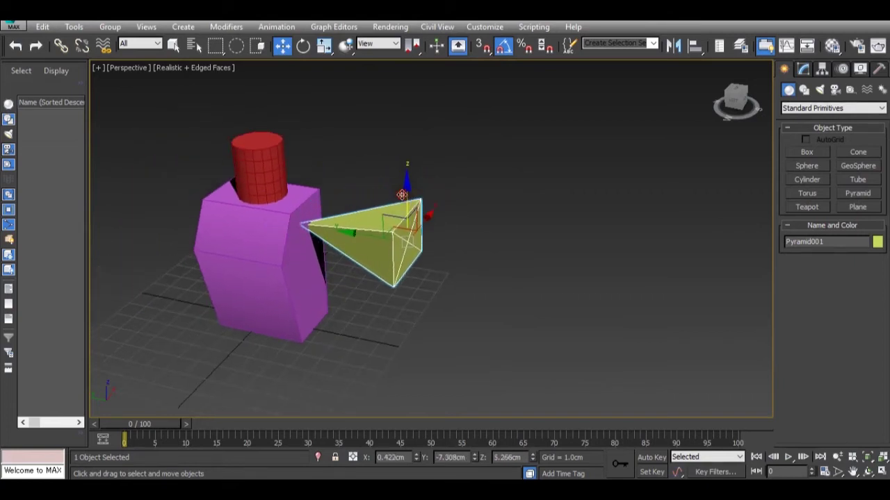
left_click_drag(377, 249, 360, 297)
Shift-drag along Y to clone the pyramid to the box's left side
mouse_move(360, 298)
middle_mouse_down("alt")
mouse_move(387, 300)
mouse_move(278, 333)
mouse_move(252, 312)
mouse_move(351, 300)
mouse_move(378, 267)
middle_mouse_up("alt")
scroll(347, 291, "down", 3)
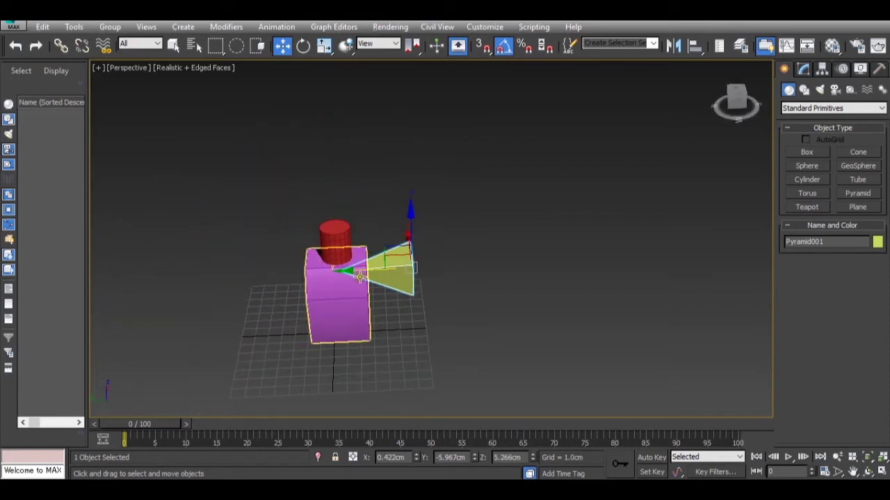
left_click_drag(378, 268, 224, 282, "shift")
left_click(448, 301)
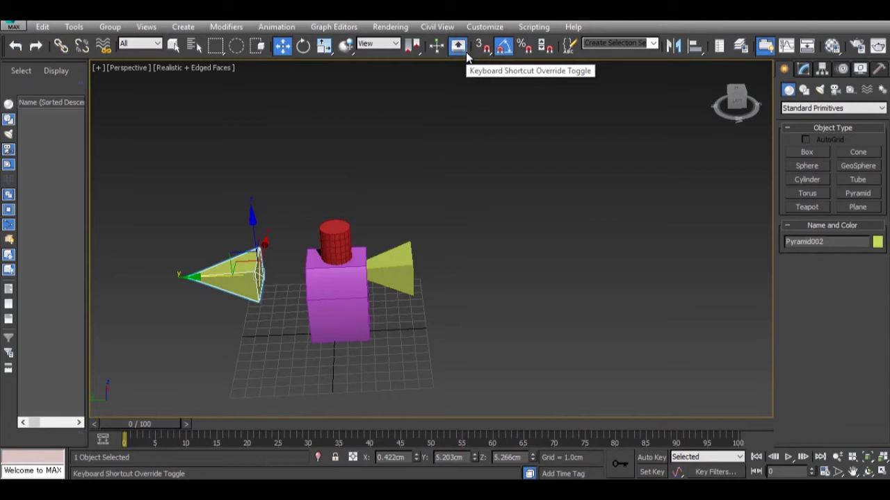
Mirror Pyramid002 on the Y axis with No Clone so it points into the box
left_click(673, 45)
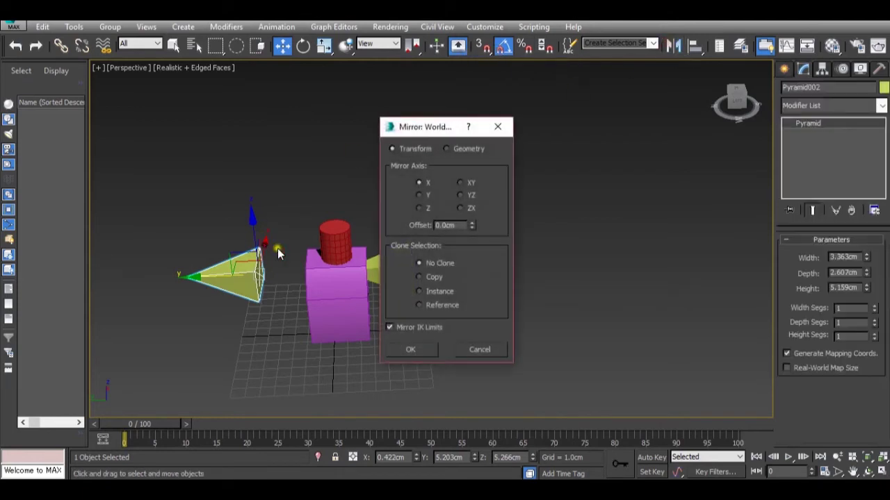
left_click(429, 197)
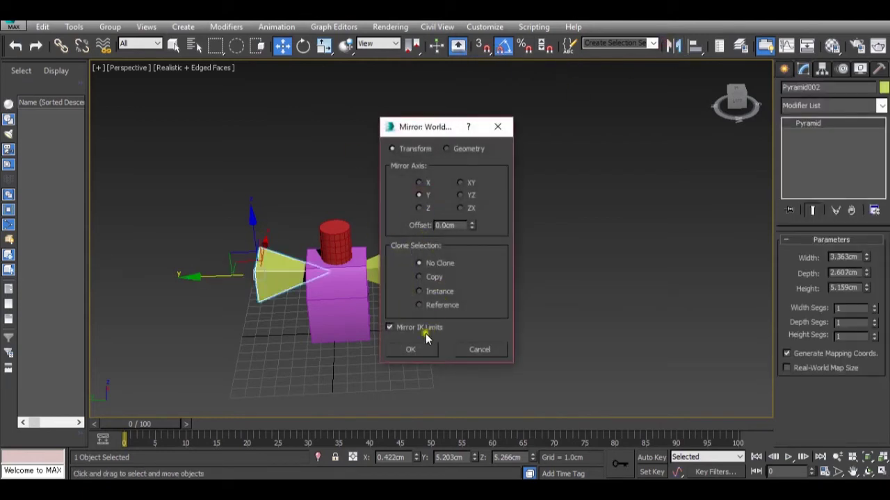
left_click(412, 351)
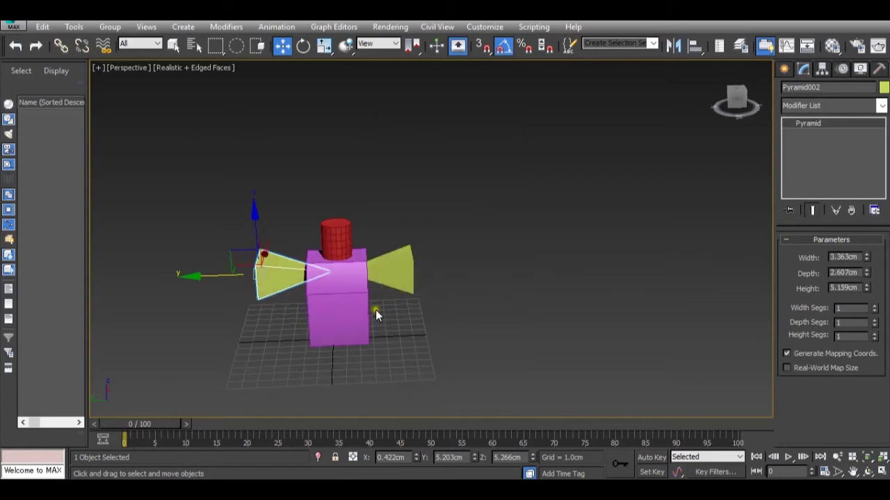
middle_click_drag(363, 295, 287, 308, "alt")
scroll(294, 308, "up", 5)
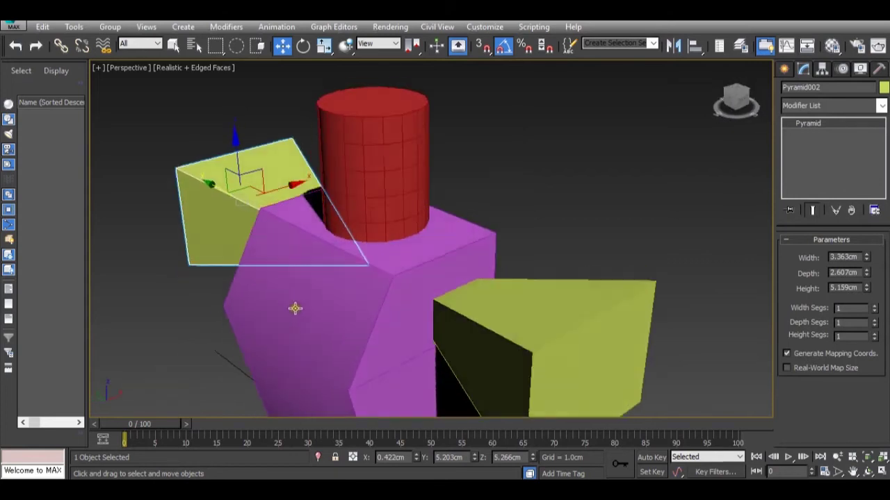
Attach the cylinder and both pyramids to Box001 with Attach
scroll(317, 312, "down", 1)
left_click(340, 309)
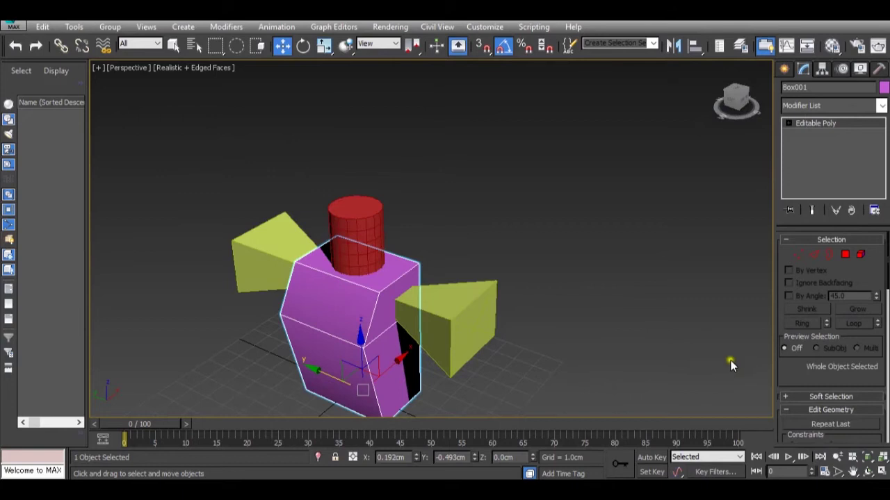
scroll(801, 350, "down", 10)
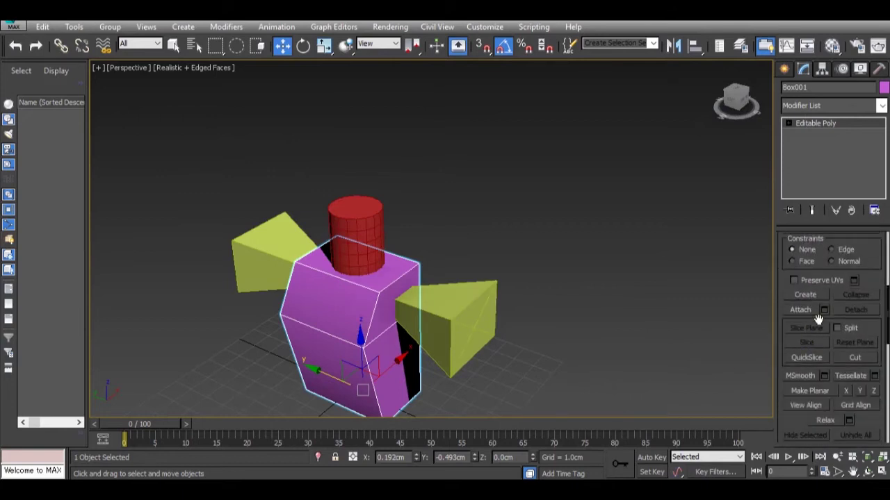
left_click(813, 314)
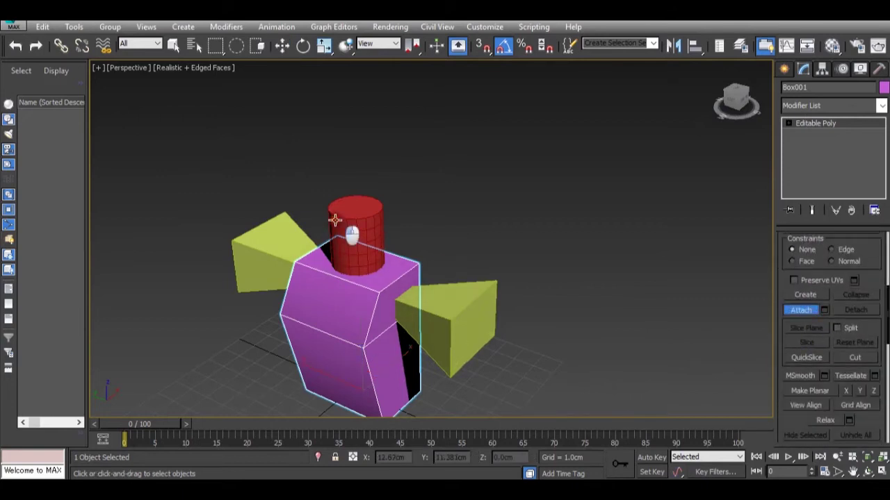
left_click(351, 234)
left_click(481, 315)
left_click(264, 251)
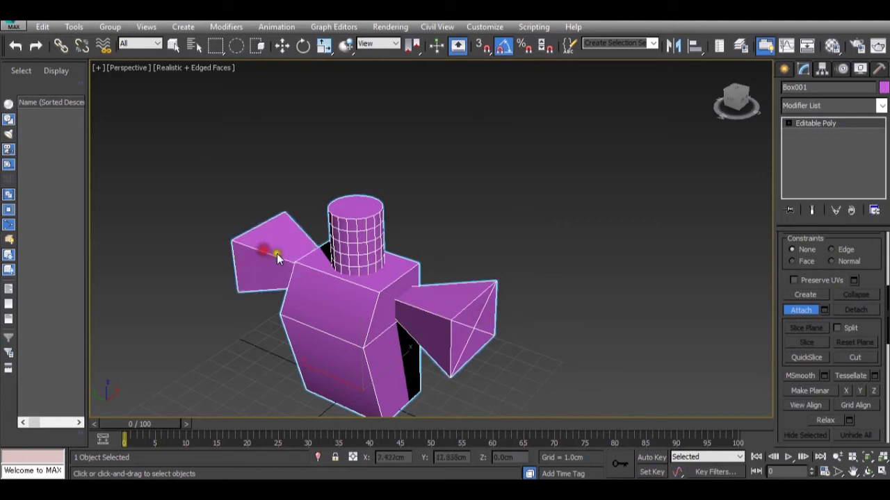
scroll(592, 291, "down", 3)
left_click(801, 312)
scroll(801, 312, "up", 10)
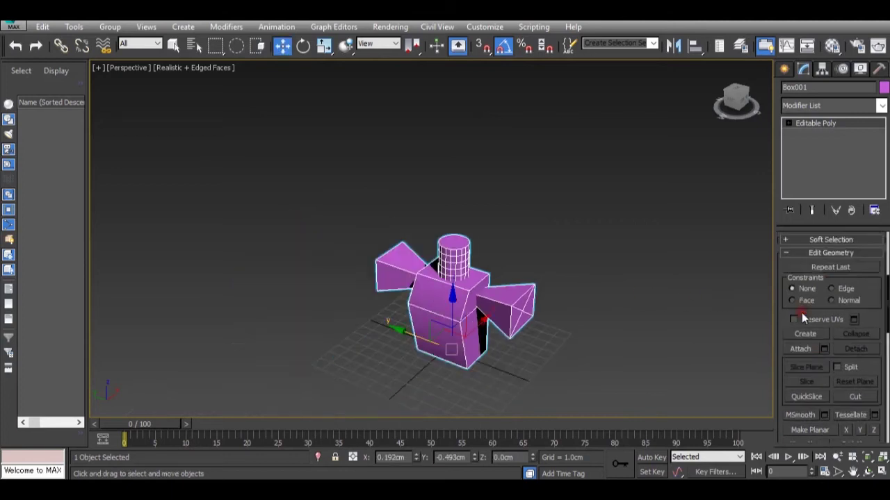
Select all vertices and Connect them to add diagonal edges
left_click(796, 255)
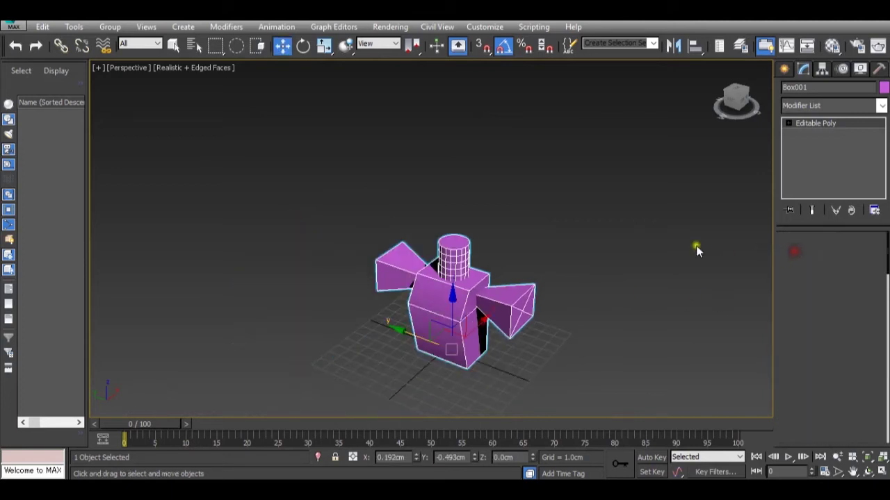
left_click_drag(314, 162, 527, 350)
scroll(452, 292, "up", 5)
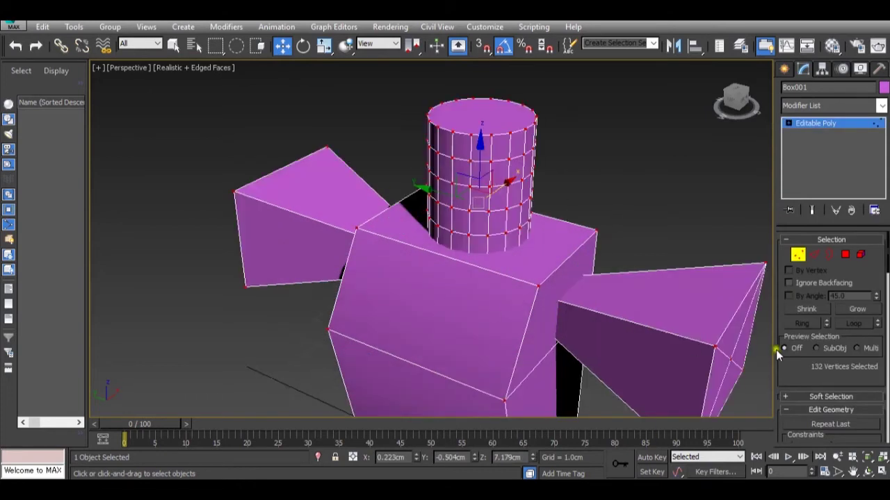
scroll(827, 341, "down", 15)
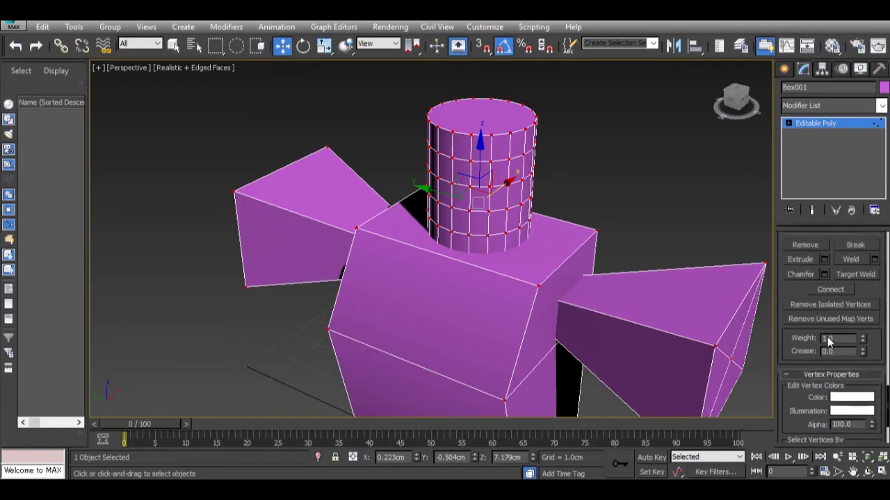
left_click(837, 291)
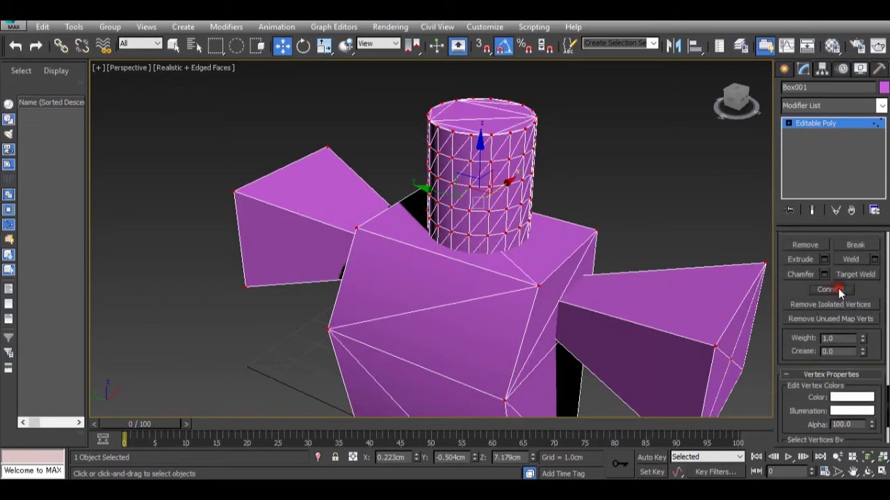
scroll(476, 291, "down", 5)
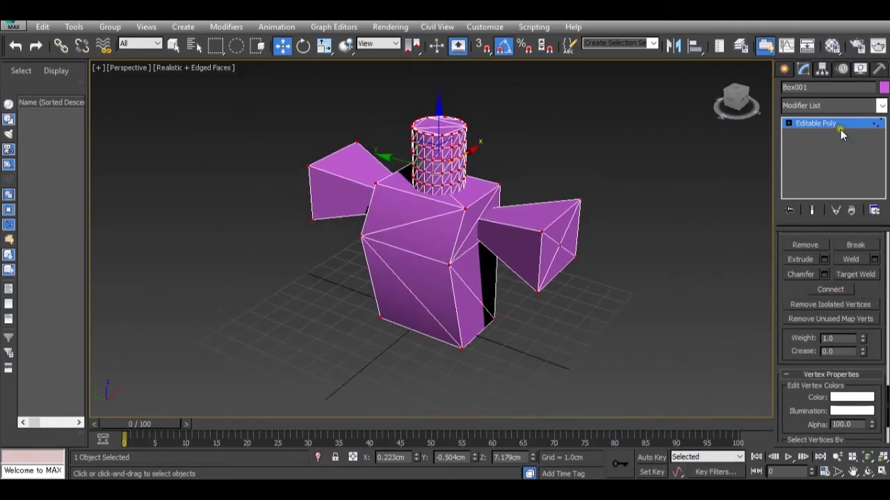
left_click(841, 125)
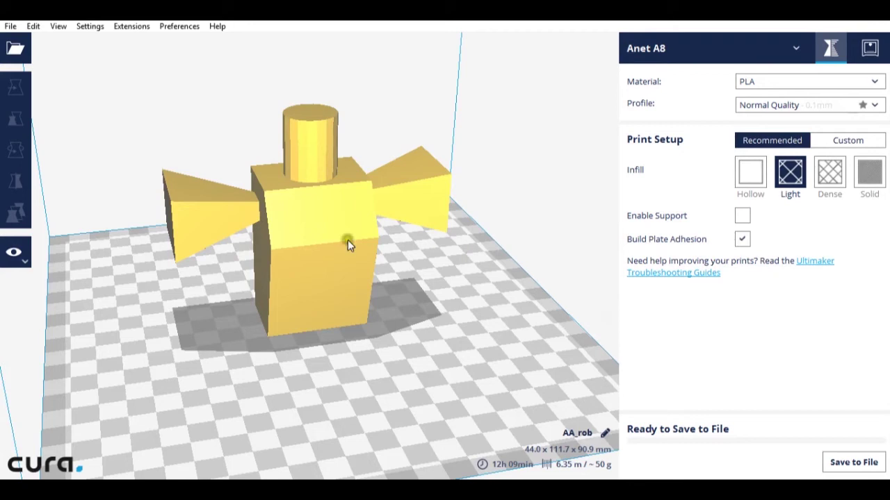
Switch Cura to X-Ray view and orbit to a near-front view of AA_rob
left_click(15, 252)
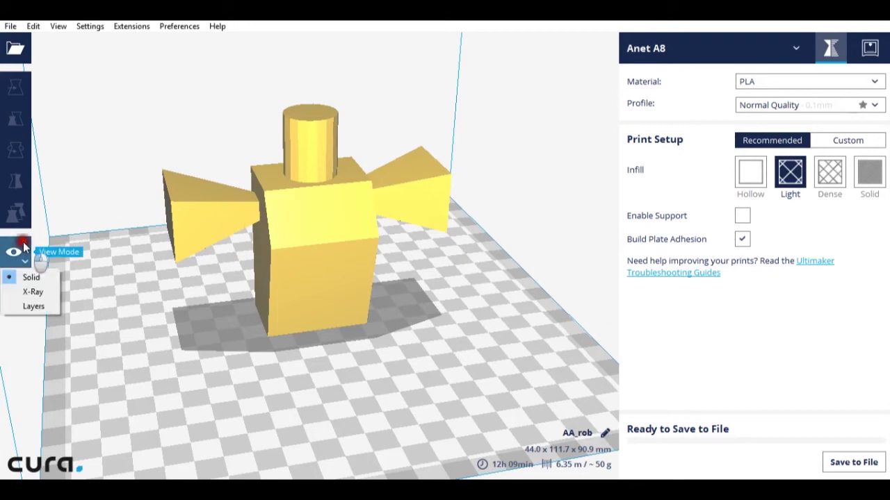
left_click(21, 291)
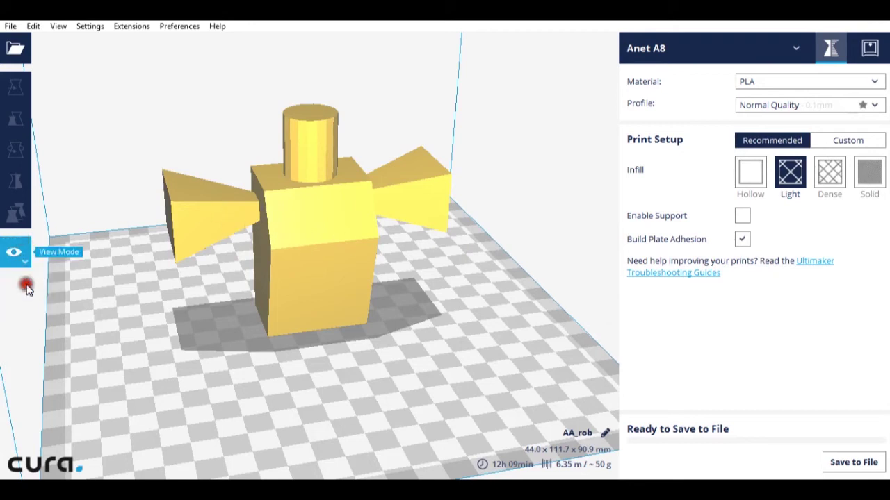
scroll(396, 193, "up", 5)
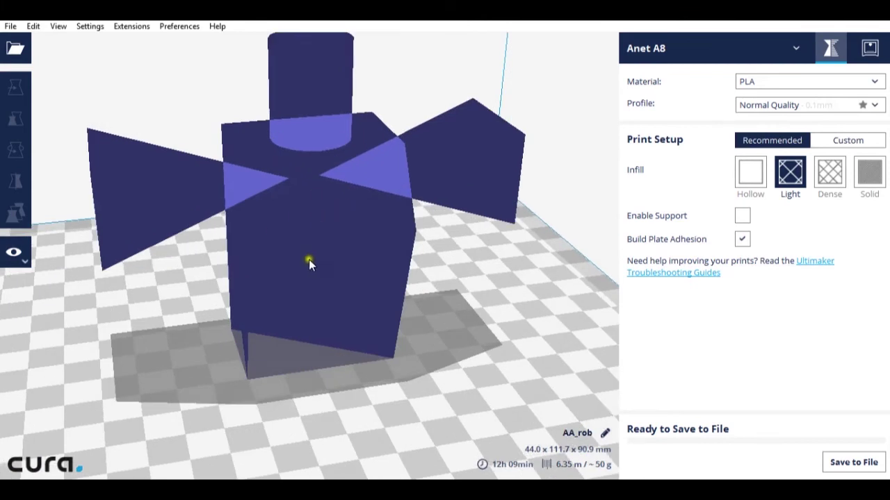
mouse_move(308, 261)
right_mouse_down()
mouse_move(258, 215)
mouse_move(206, 209)
mouse_move(211, 177)
mouse_move(293, 246)
mouse_move(314, 251)
right_mouse_up()
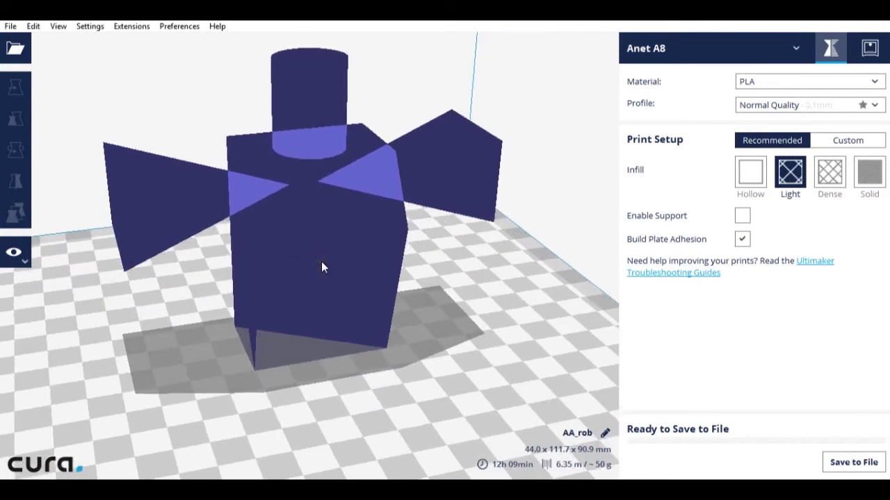
scroll(314, 265, "down", 2)
Switch to Layers view, set the slider to layer 512, and orbit around the model
left_click(14, 253)
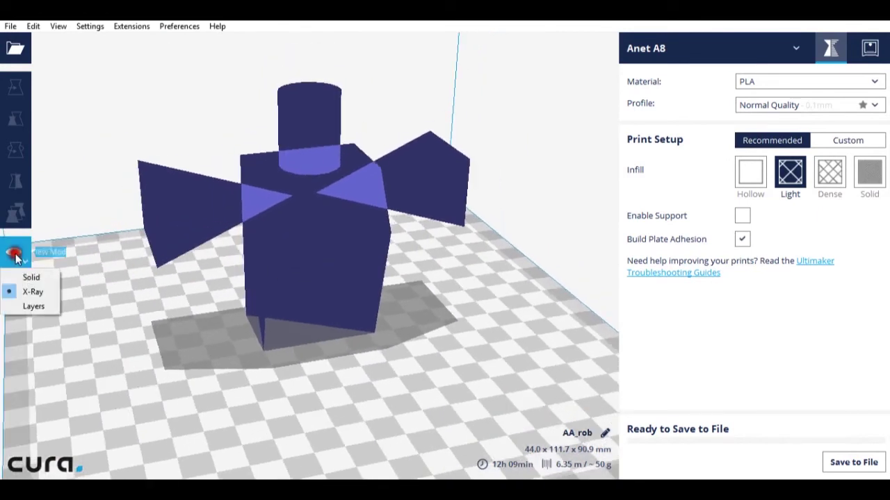
left_click(25, 305)
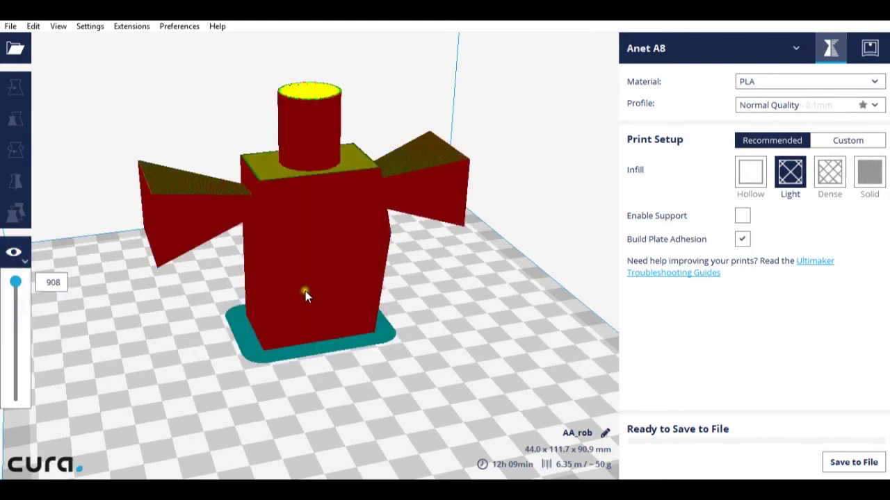
left_click_drag(16, 282, 30, 365)
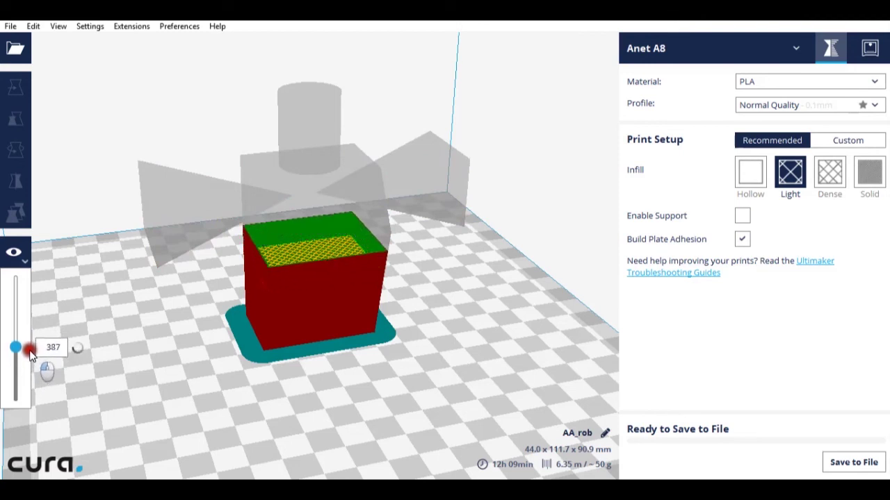
left_click_drag(30, 354, 25, 337)
scroll(204, 254, "up", 3)
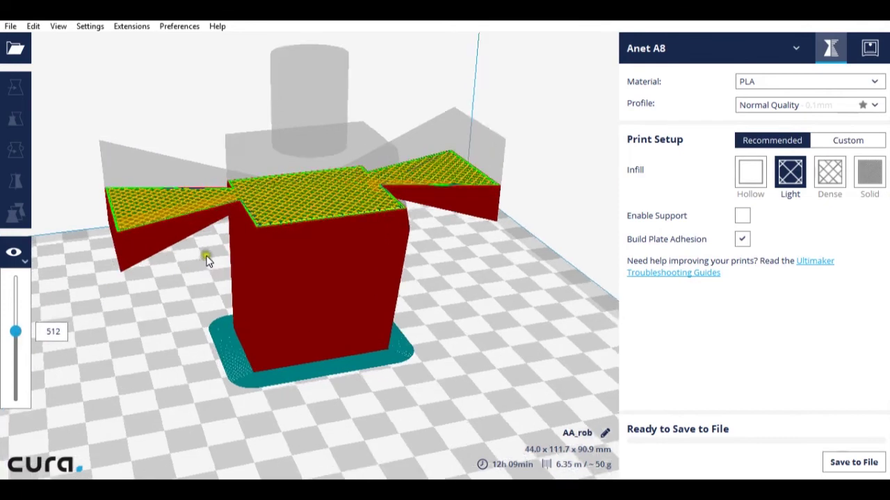
right_click_drag(217, 254, 190, 201)
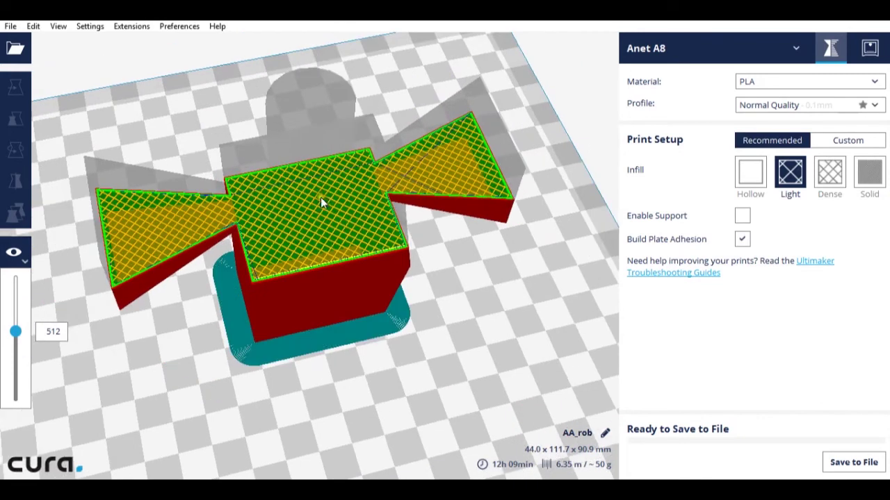
right_click_drag(320, 197, 337, 224)
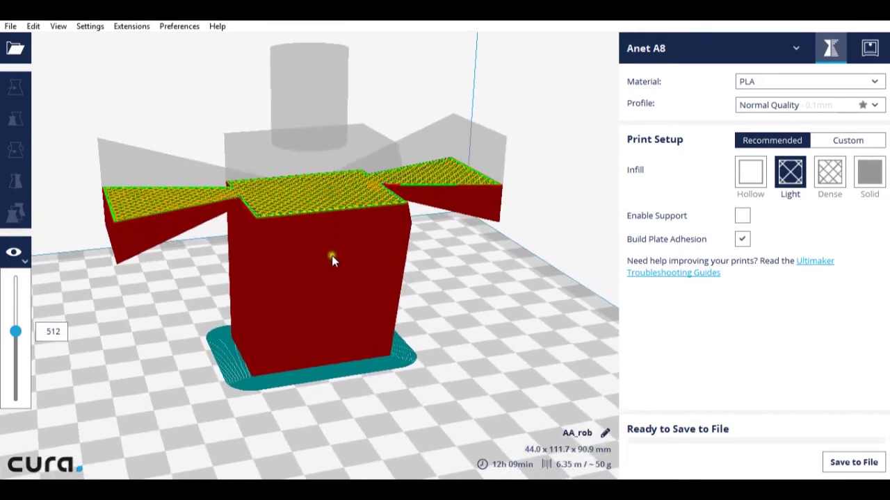
Enable Support and orbit to inspect the supports under both pyramid wings
left_click(742, 216)
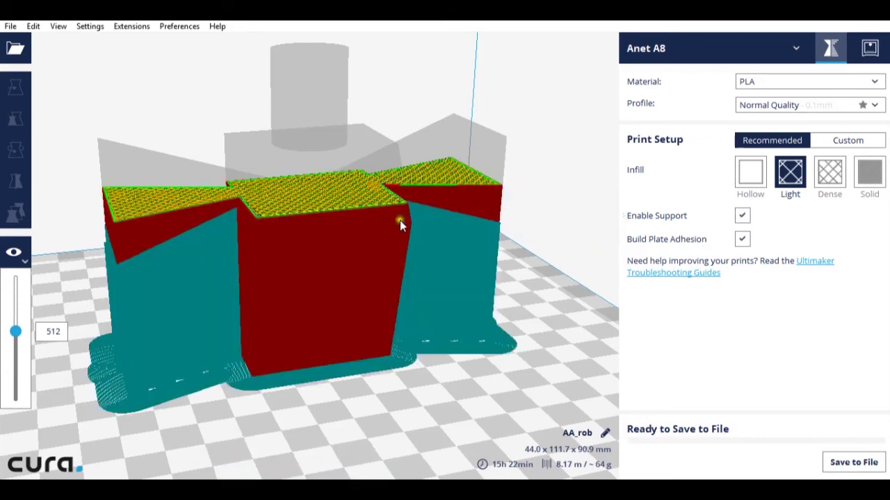
right_click_drag(359, 244, 367, 219)
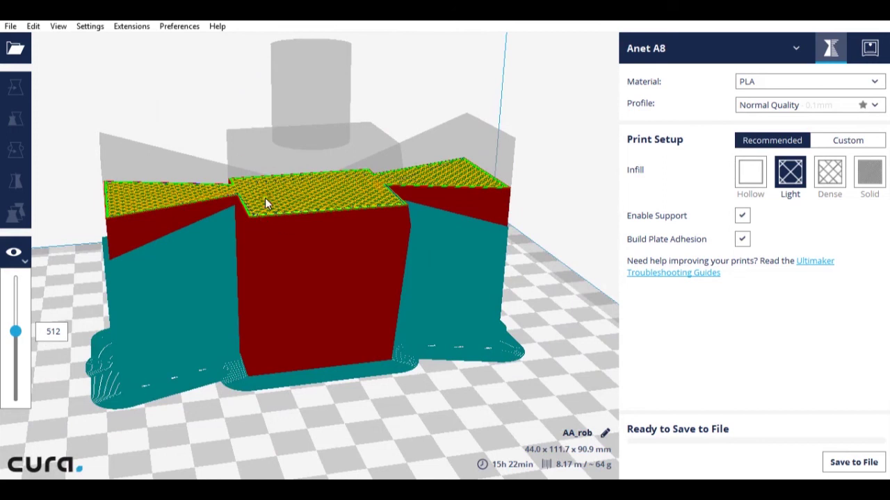
left_click_drag(15, 332, 15, 257)
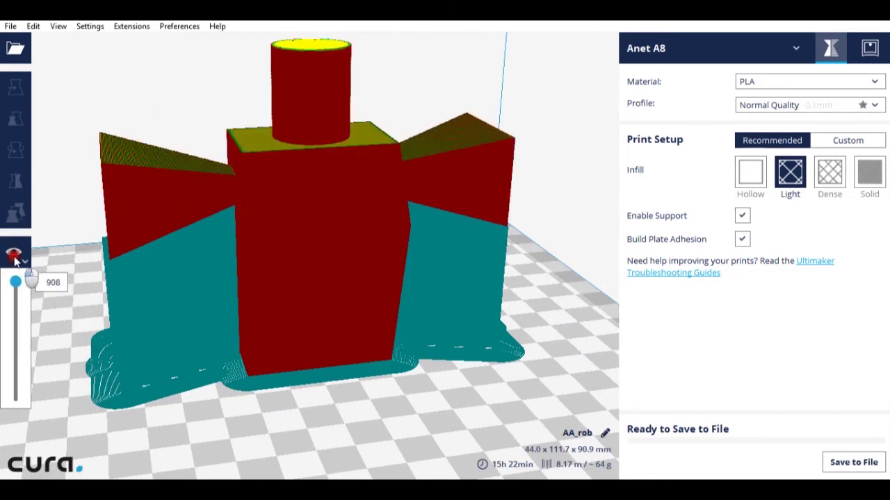
scroll(234, 108, "up", 2)
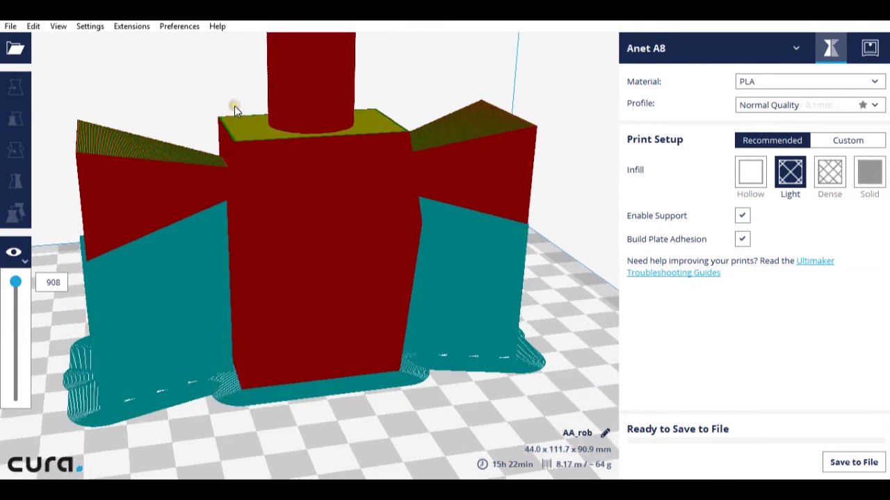
right_click_drag(233, 122, 125, 103)
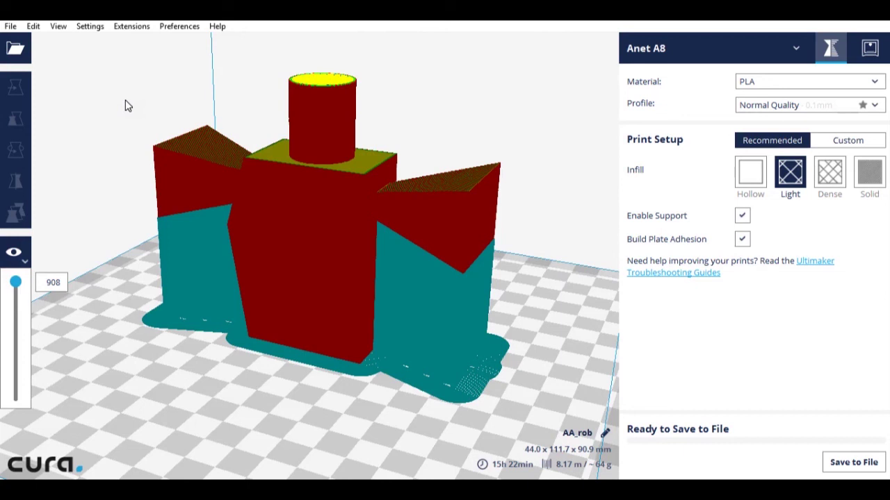
left_click(114, 99)
mouse_move(128, 120)
right_mouse_down()
mouse_move(317, 149)
mouse_move(374, 133)
mouse_move(438, 135)
mouse_move(395, 174)
mouse_move(129, 113)
right_mouse_up()
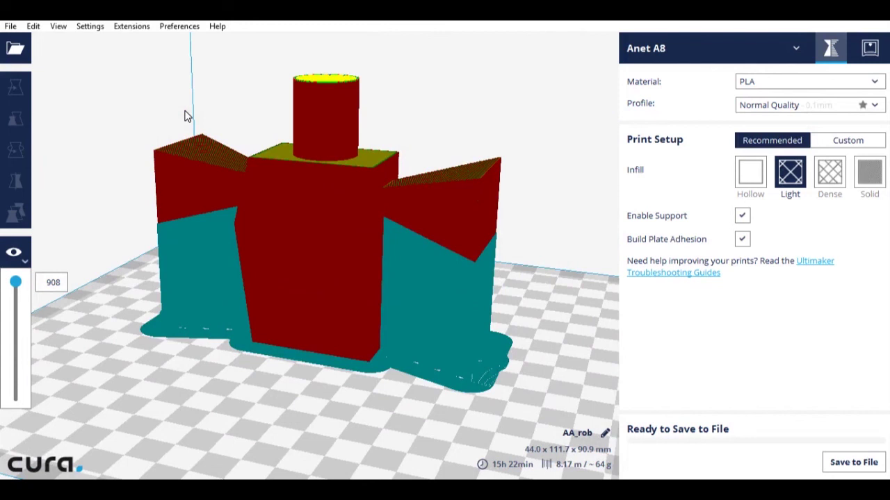
right_click_drag(186, 115, 144, 116)
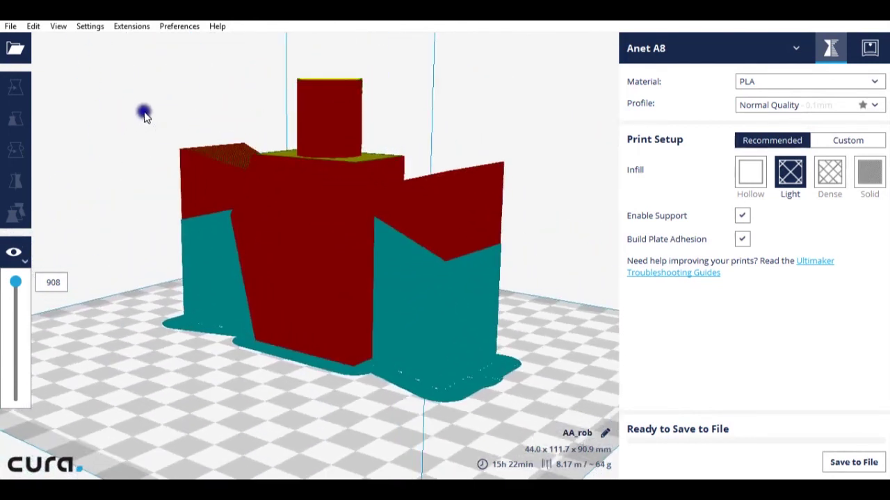